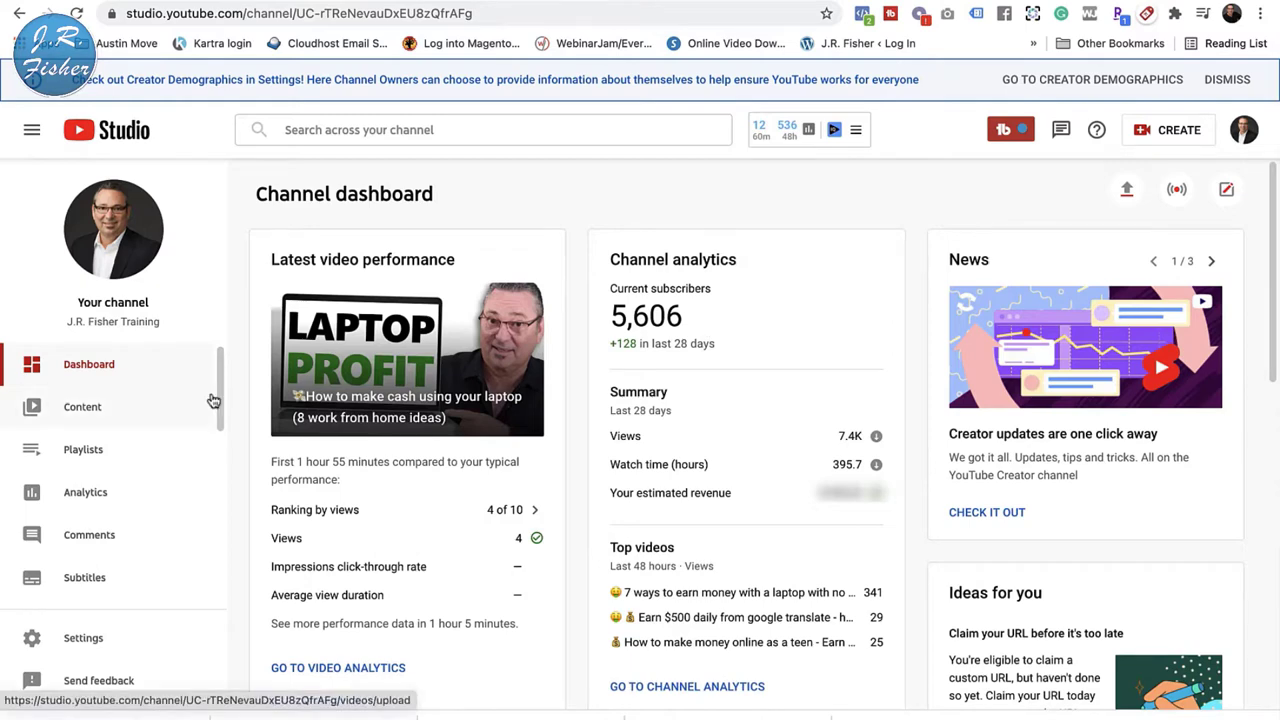
- Open Channel analytics on the Reach tab, showing 79.8K impressions and 6.6% click-through rate
scroll(487, 421, "down", 8)
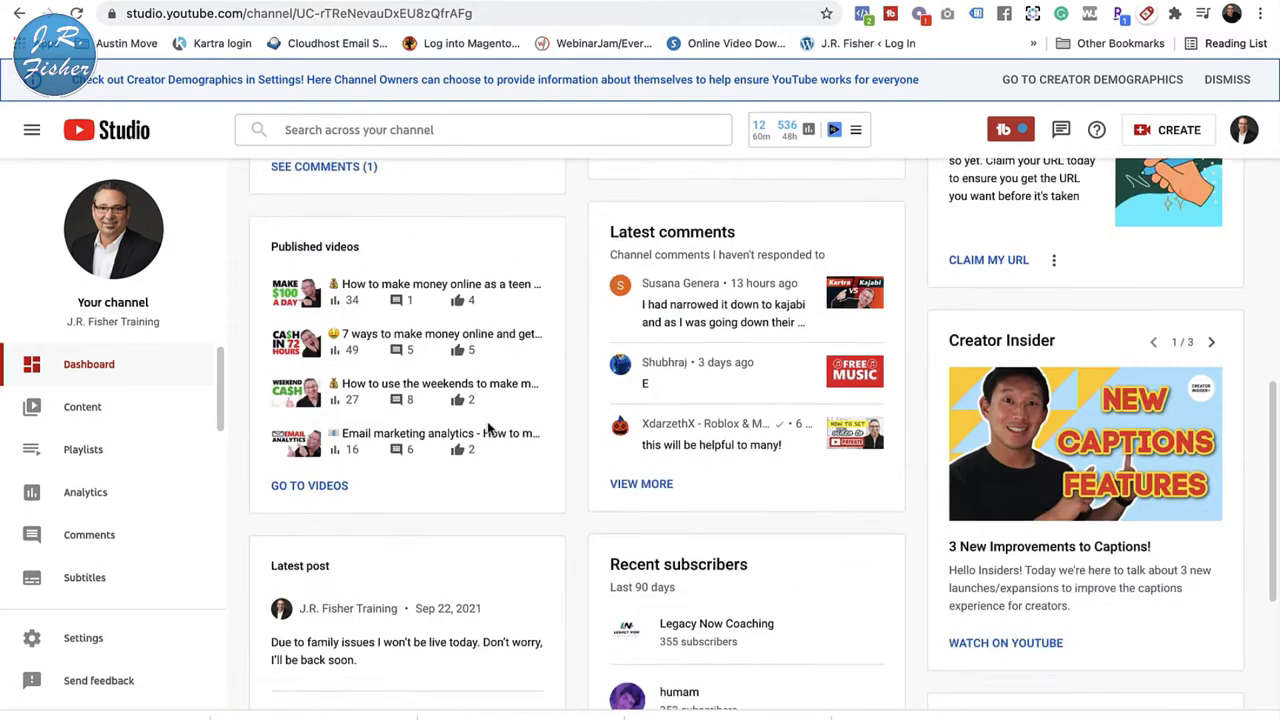
scroll(489, 429, "up", 9)
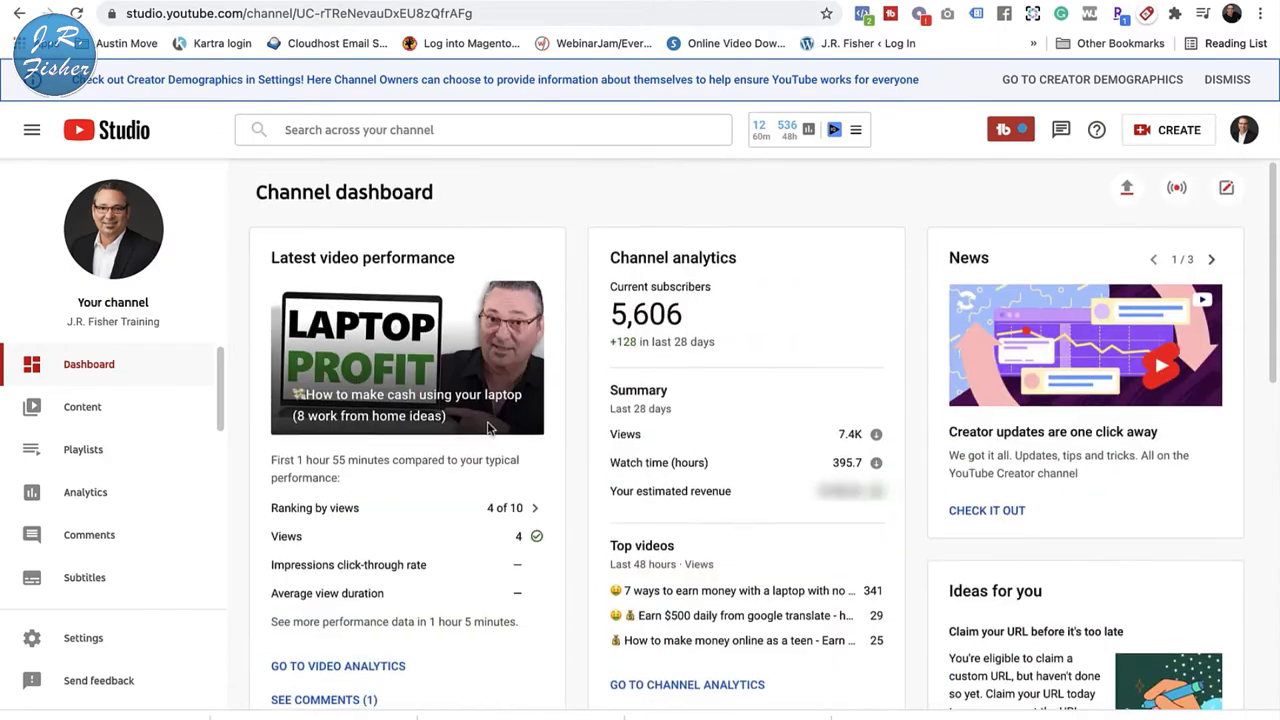
left_click(82, 500)
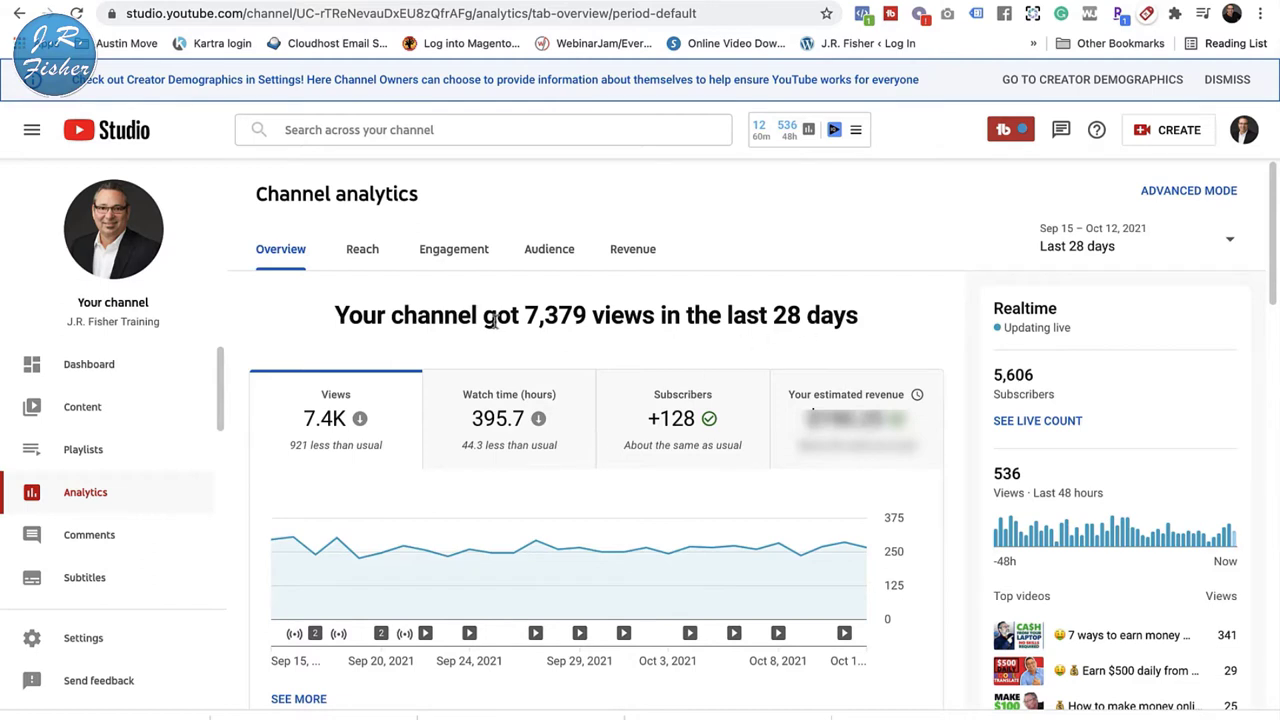
left_click(362, 252)
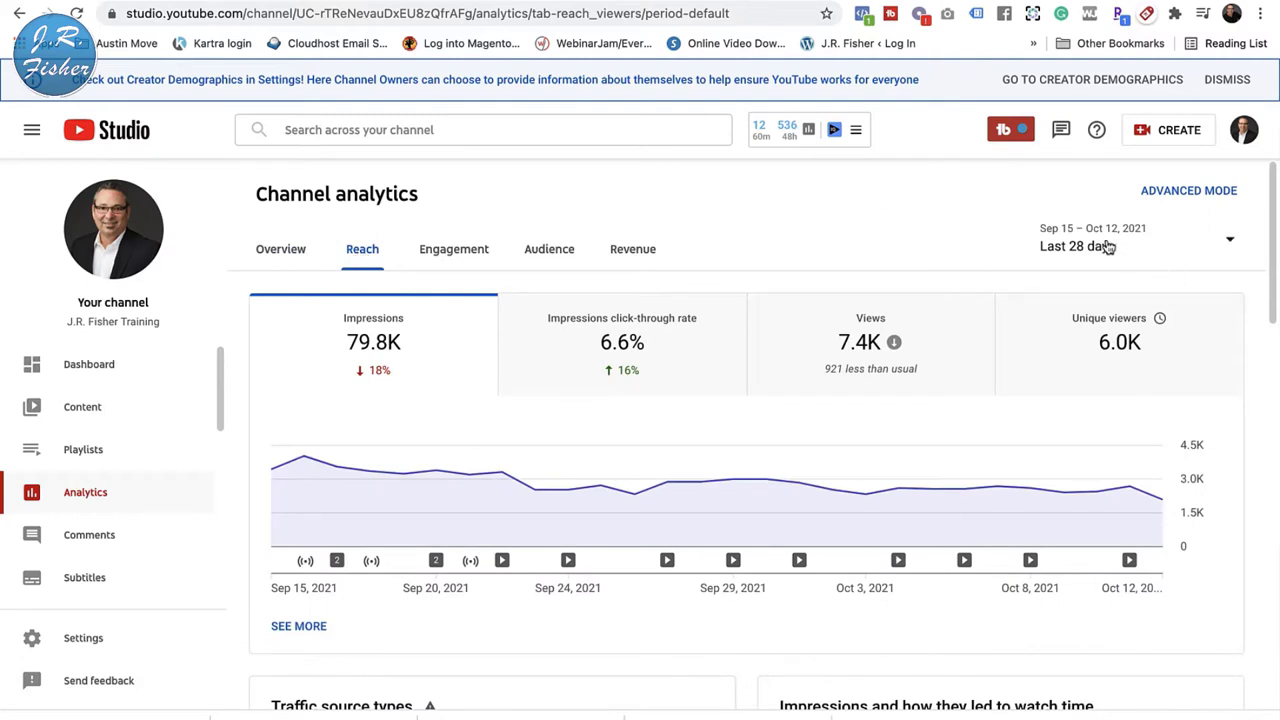
left_click(1230, 247)
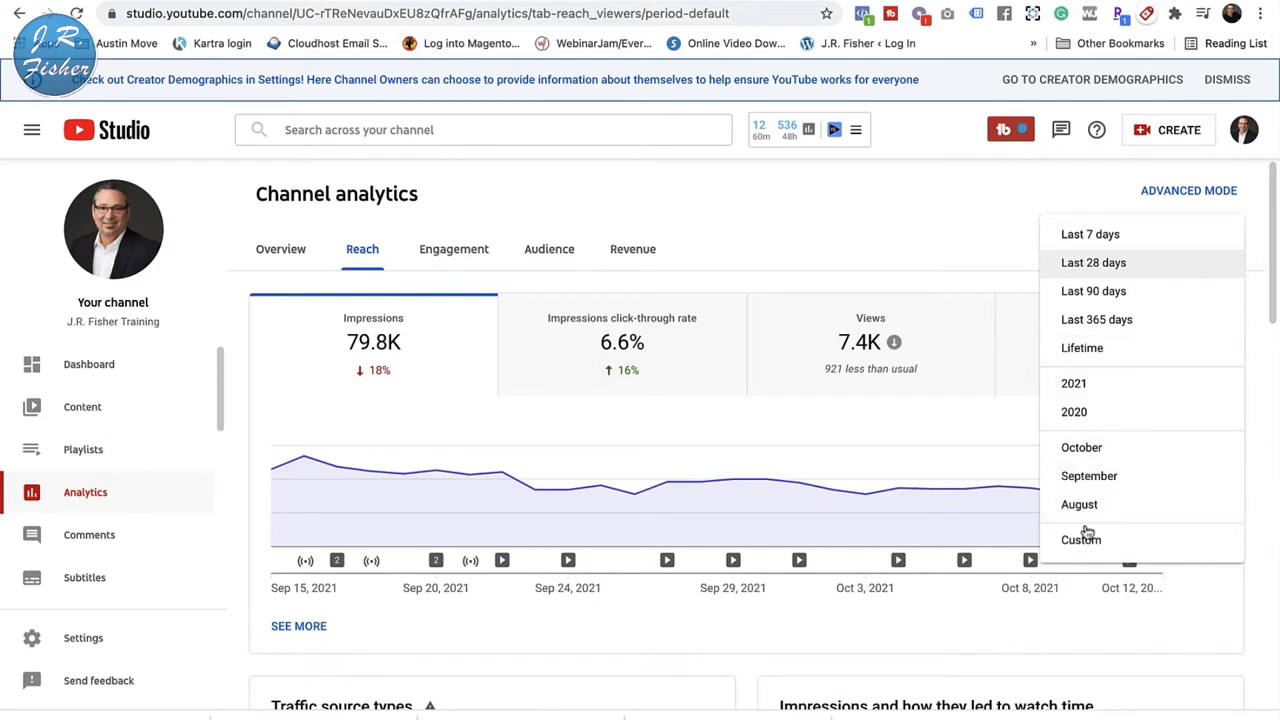
left_click(912, 208)
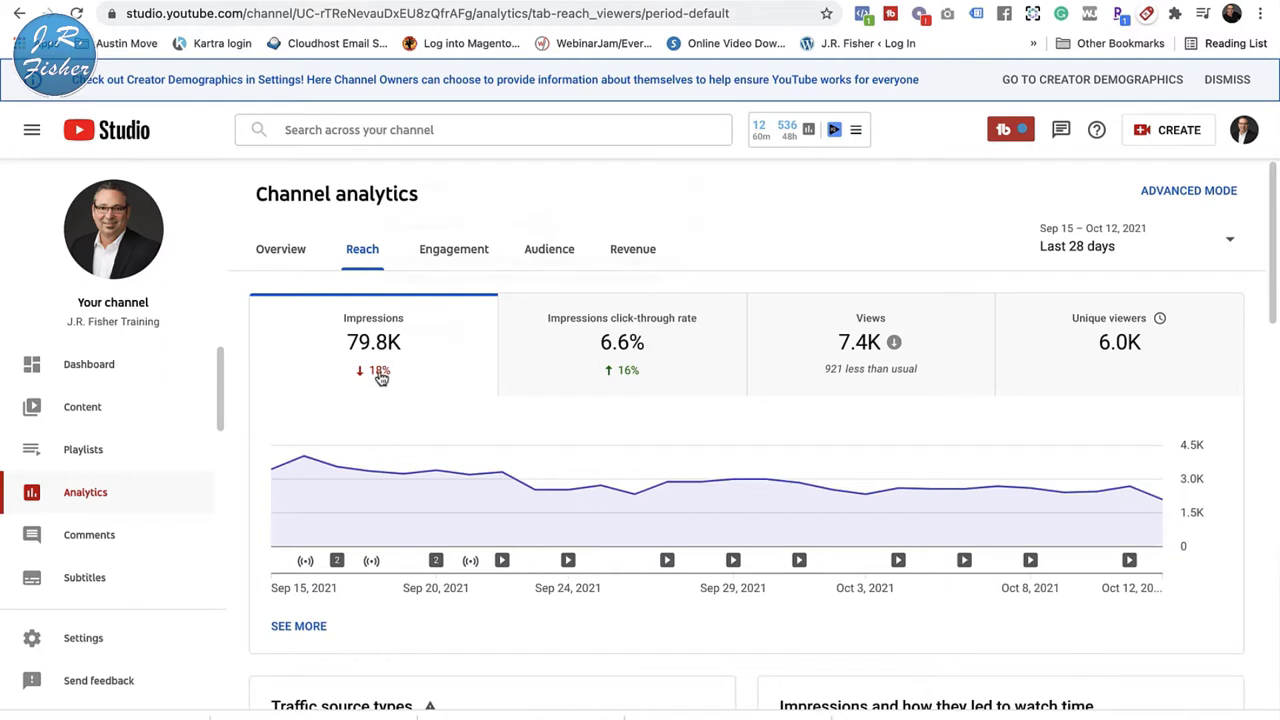
- Show the Engagement analytics with daily watch time from Sep 15 to Oct 12, 2021
mouse_move(375, 383)
mouse_move(636, 387)
left_click(464, 252)
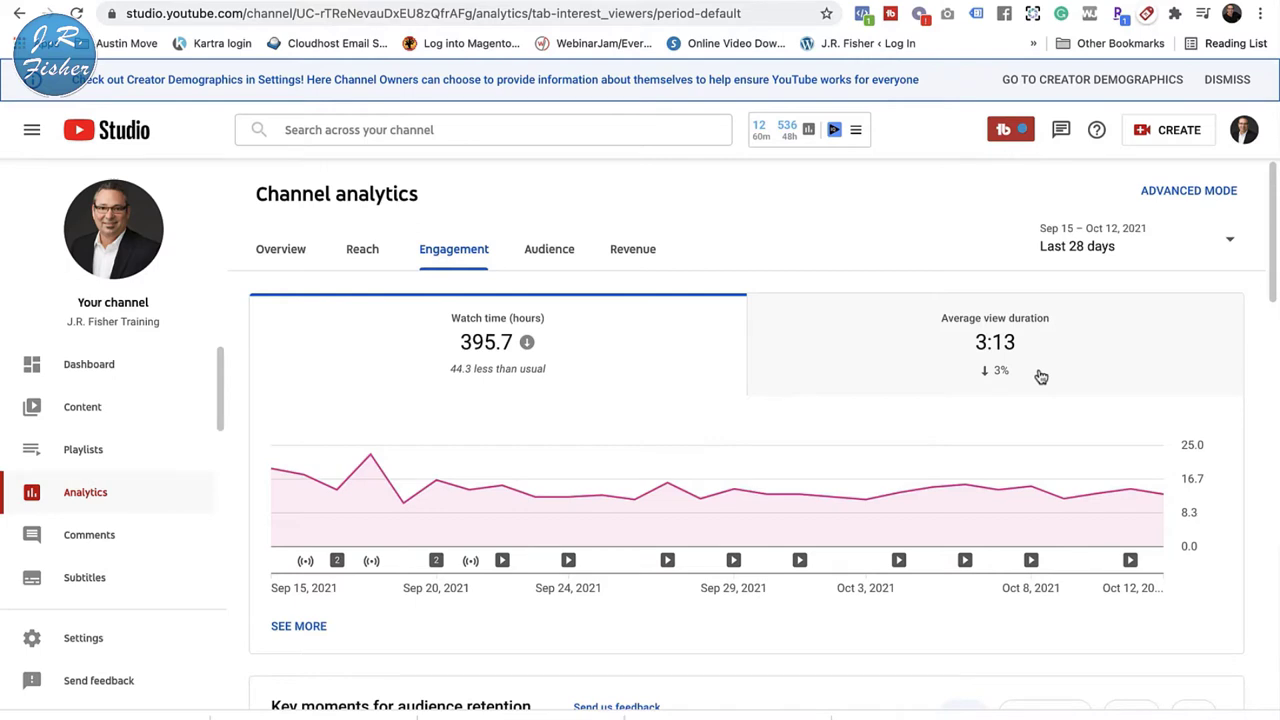
- Check the Audience tab's returning and new viewers chart, then move to the Revenue figures
left_click(545, 255)
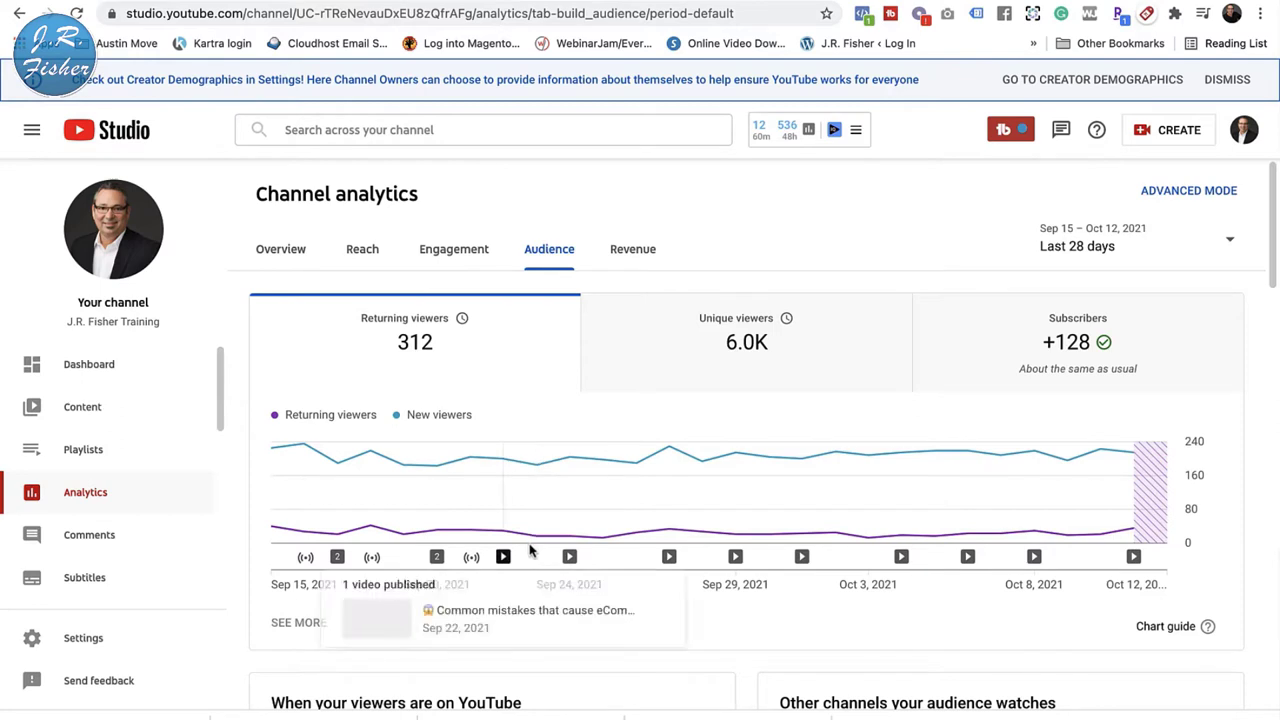
mouse_move(538, 543)
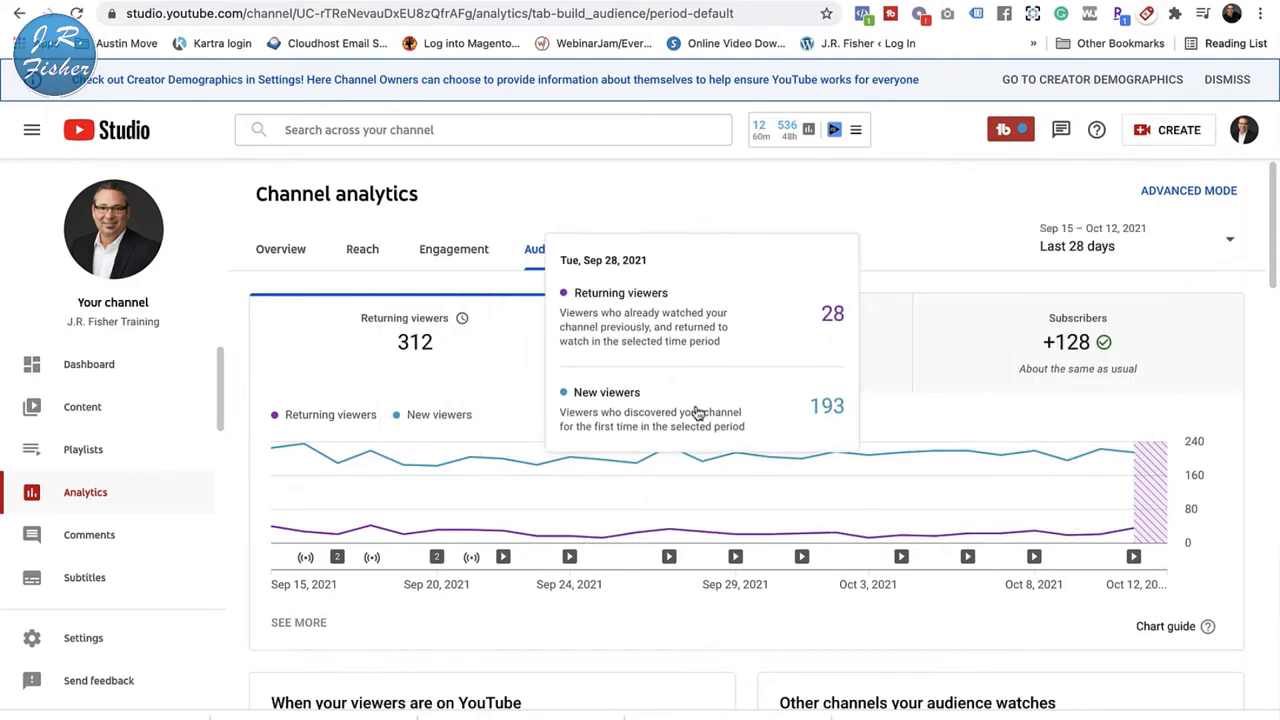
left_click(638, 250)
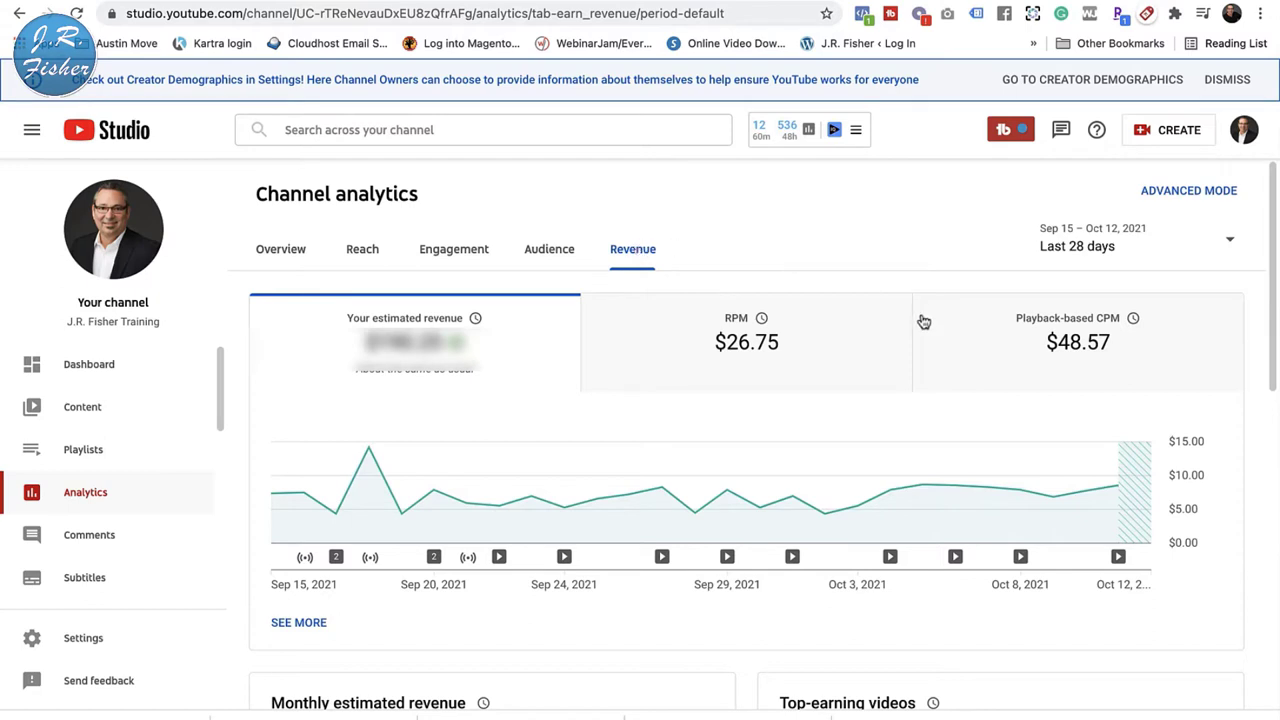
- Bring up the info tips for RPM and playback-based CPM on the Revenue tab
mouse_move(772, 352)
mouse_move(1134, 323)
mouse_move(722, 358)
- Review the revenue cards, then go to Comments, filtered to ones not yet responded to
scroll(157, 463, "down", 1)
scroll(157, 463, "down", 2)
scroll(157, 463, "up", 4)
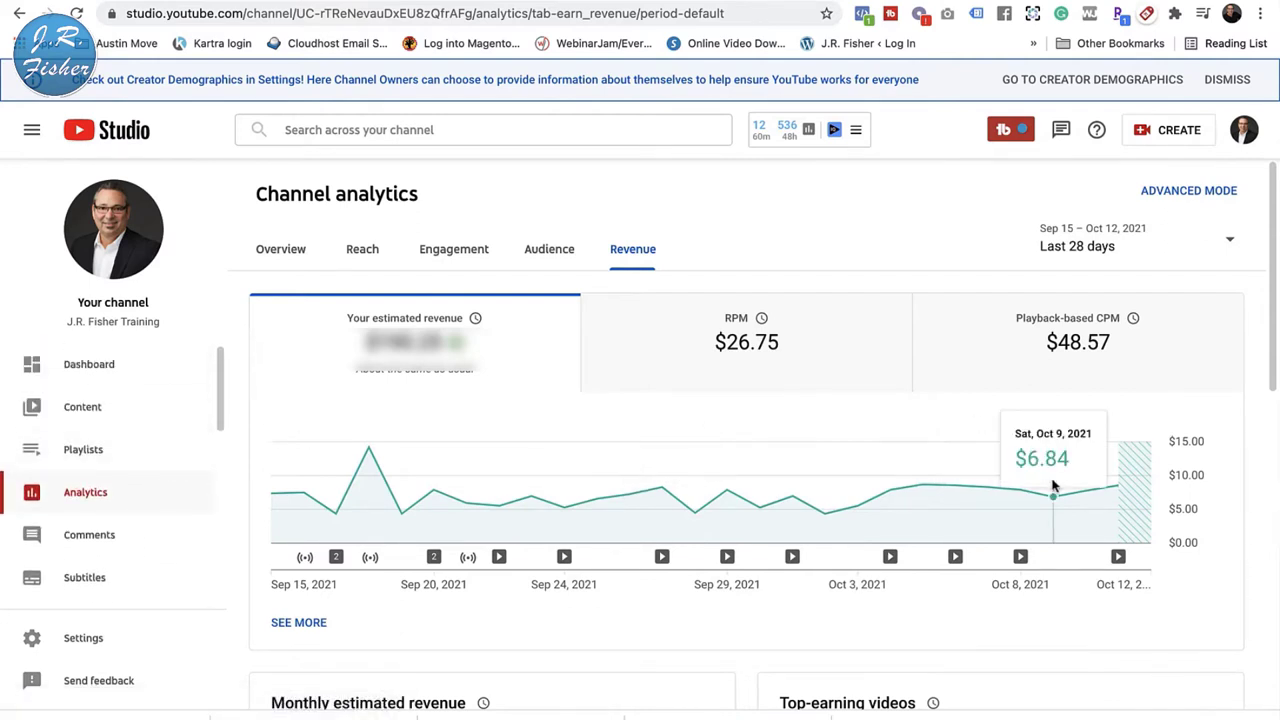
scroll(1055, 486, "down", 5)
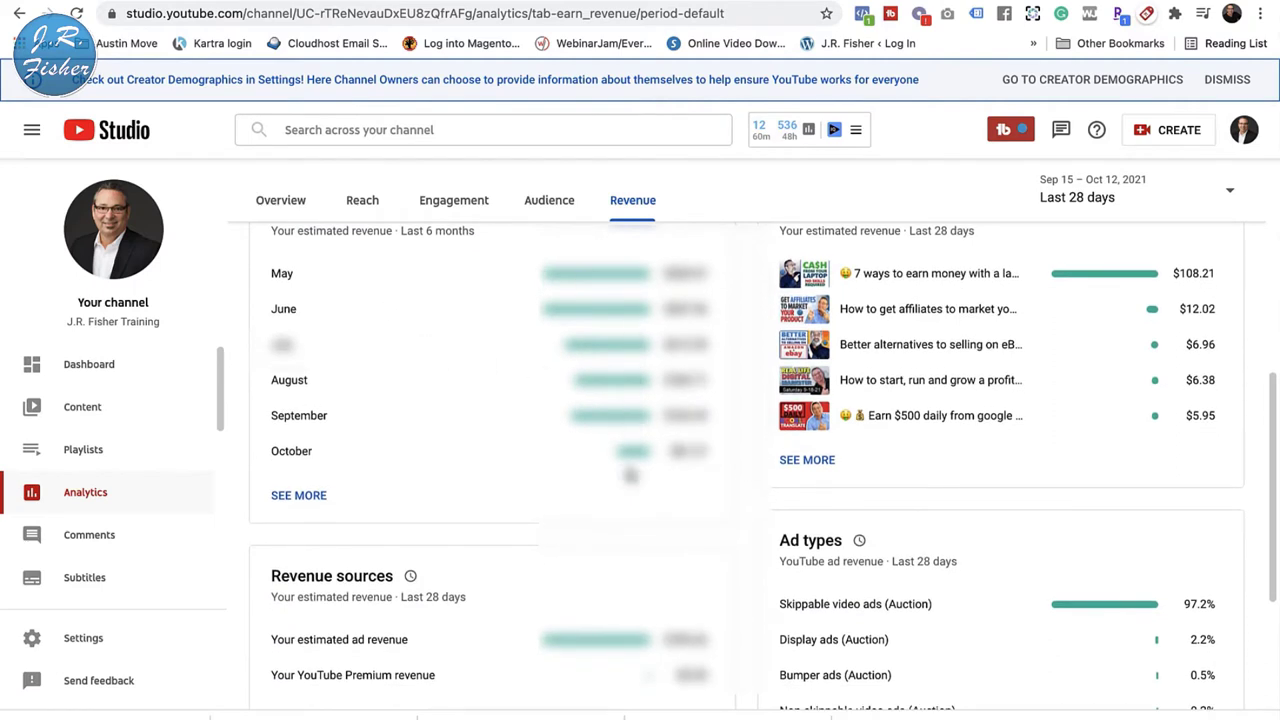
scroll(630, 475, "down", 3)
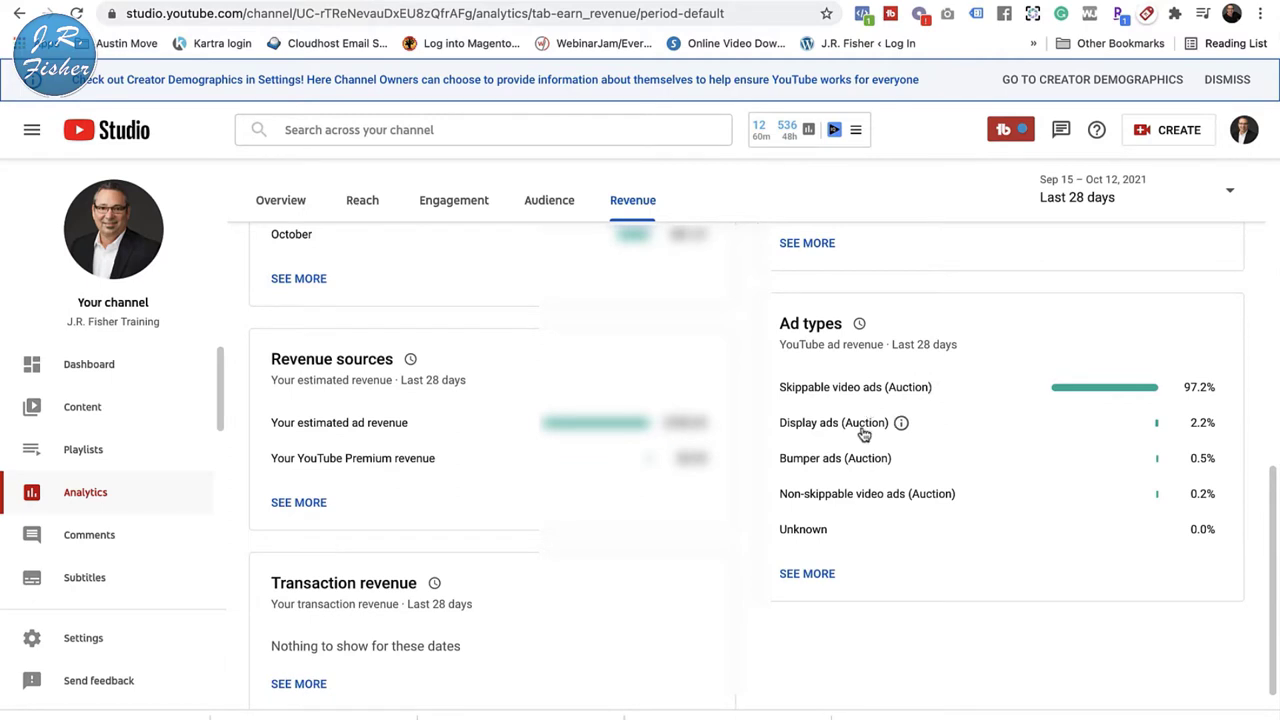
scroll(873, 471, "up", 3)
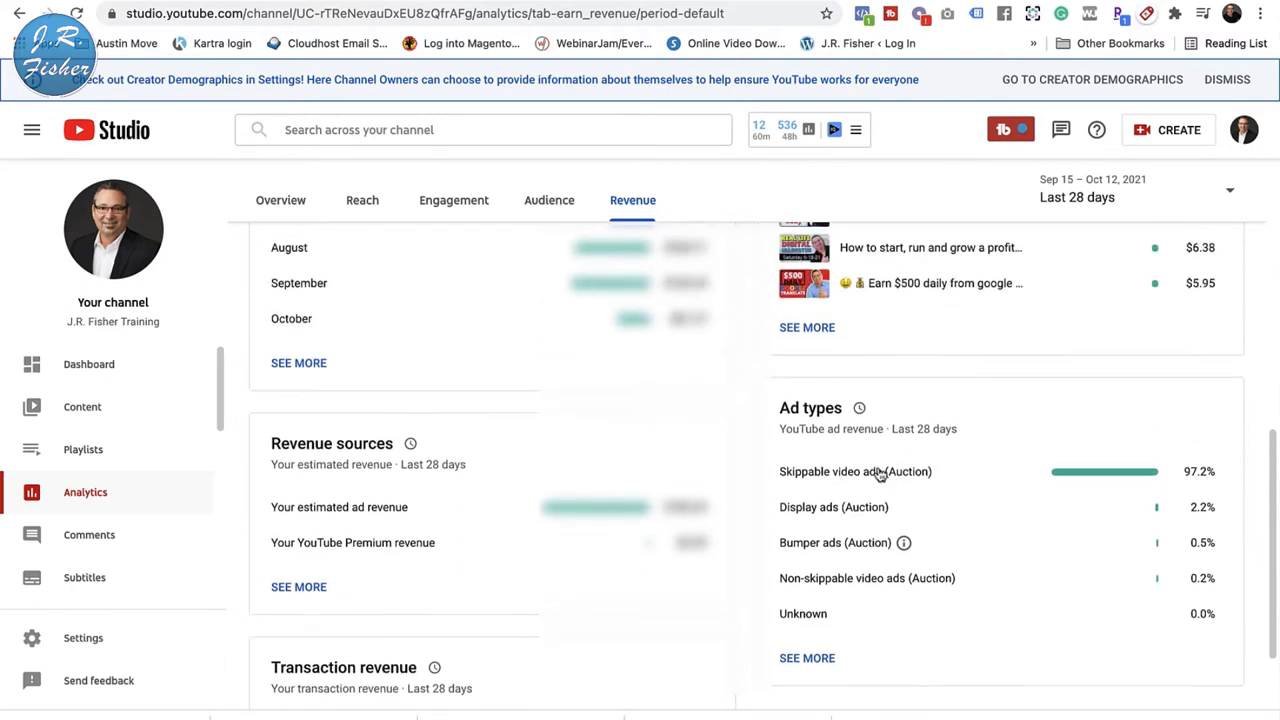
scroll(880, 470, "down", 1)
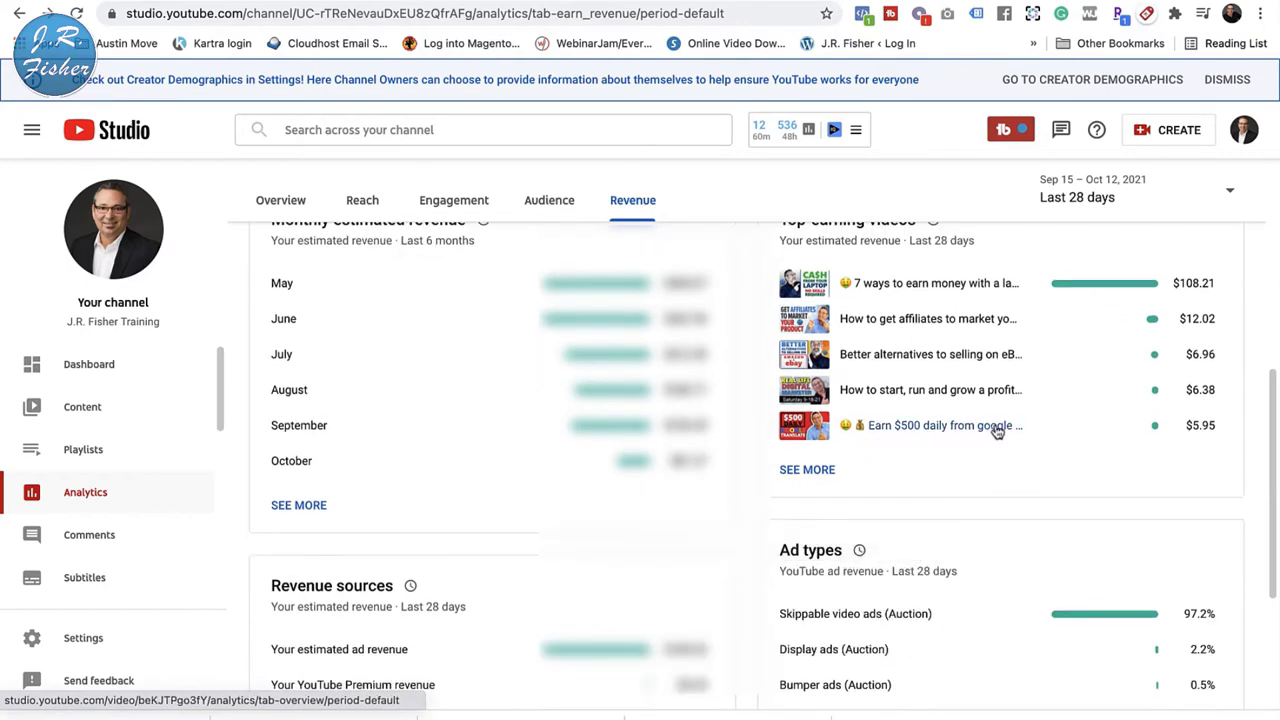
scroll(944, 398, "up", 5)
scroll(944, 404, "up", 1)
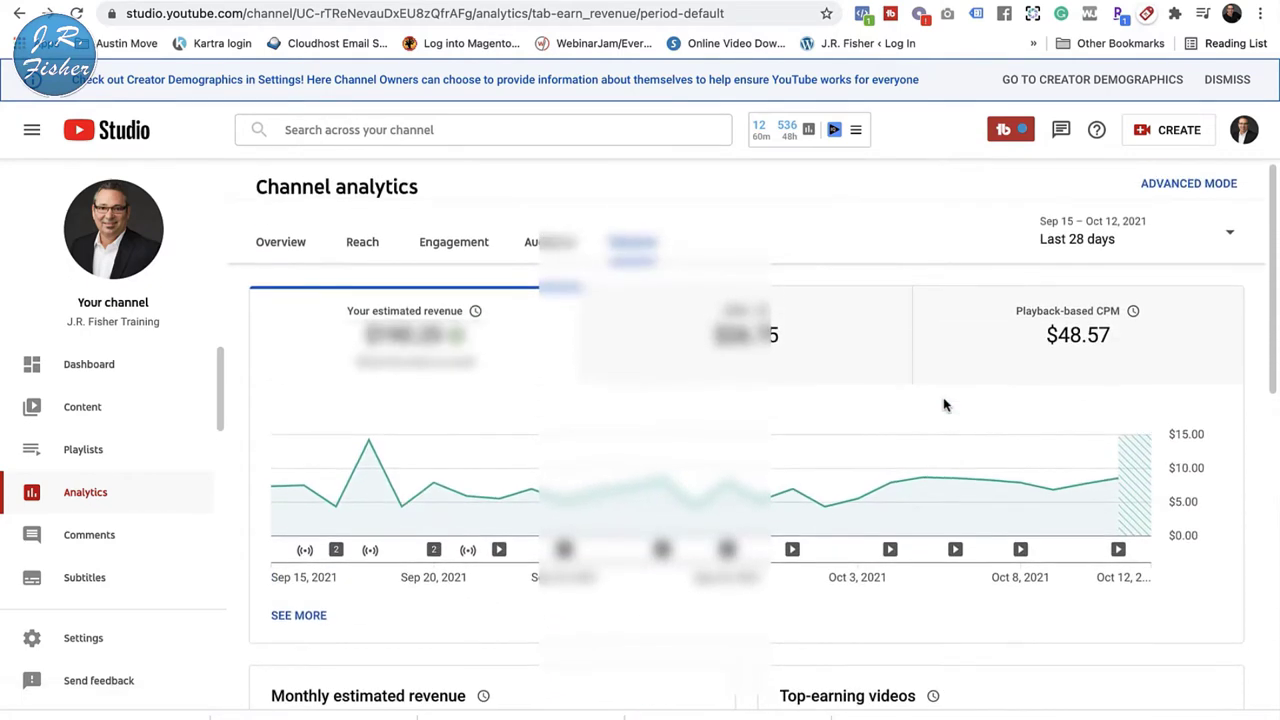
left_click(97, 536)
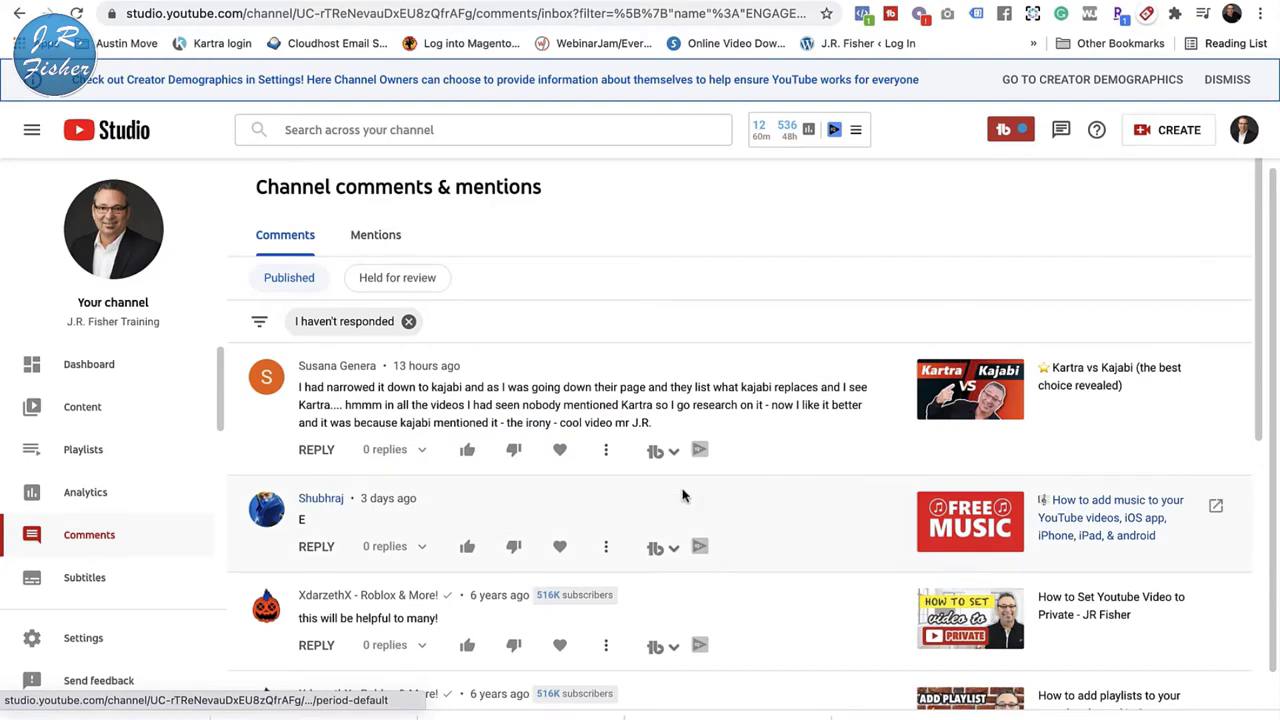
scroll(685, 495, "down", 1)
scroll(685, 495, "down", 2)
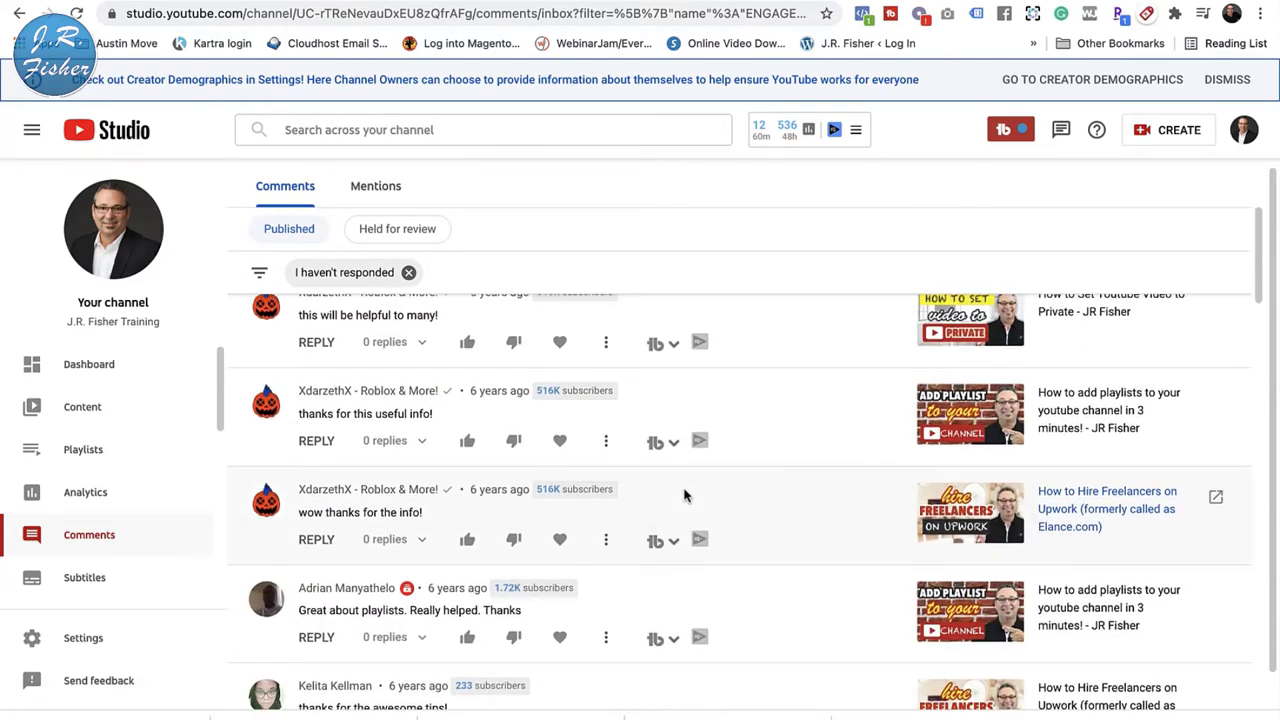
scroll(685, 495, "up", 3)
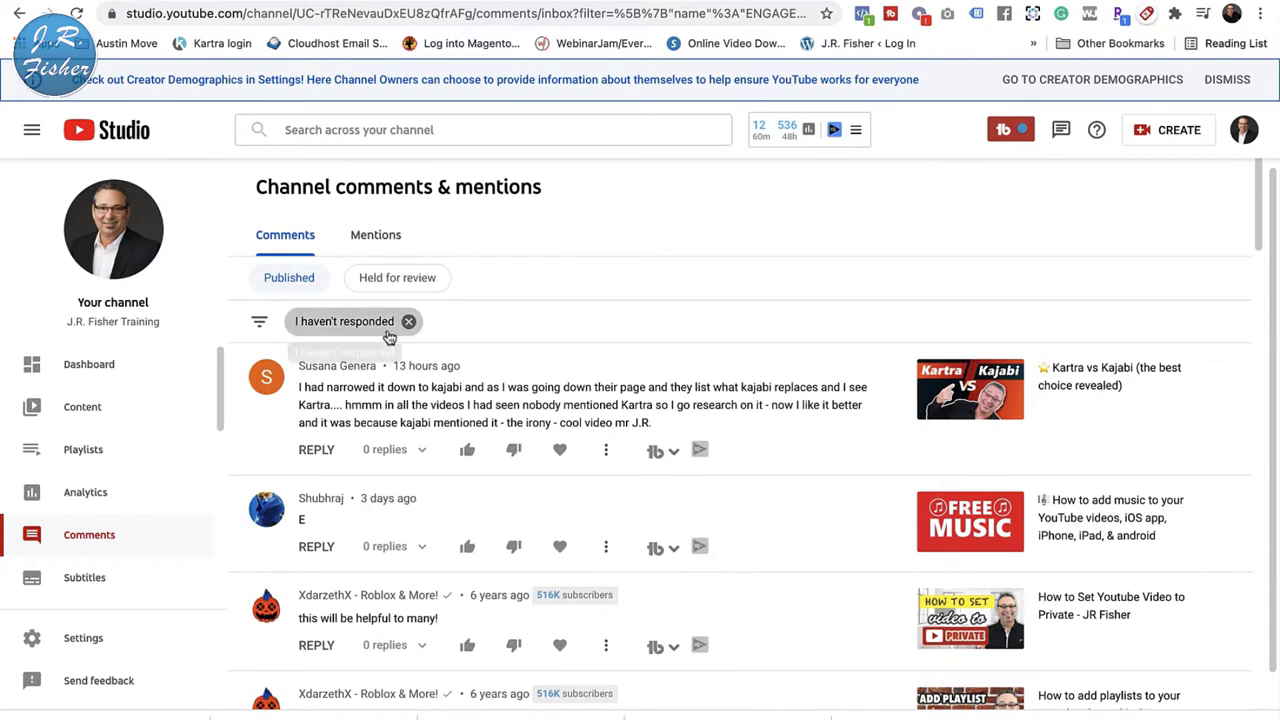
left_click(86, 410)
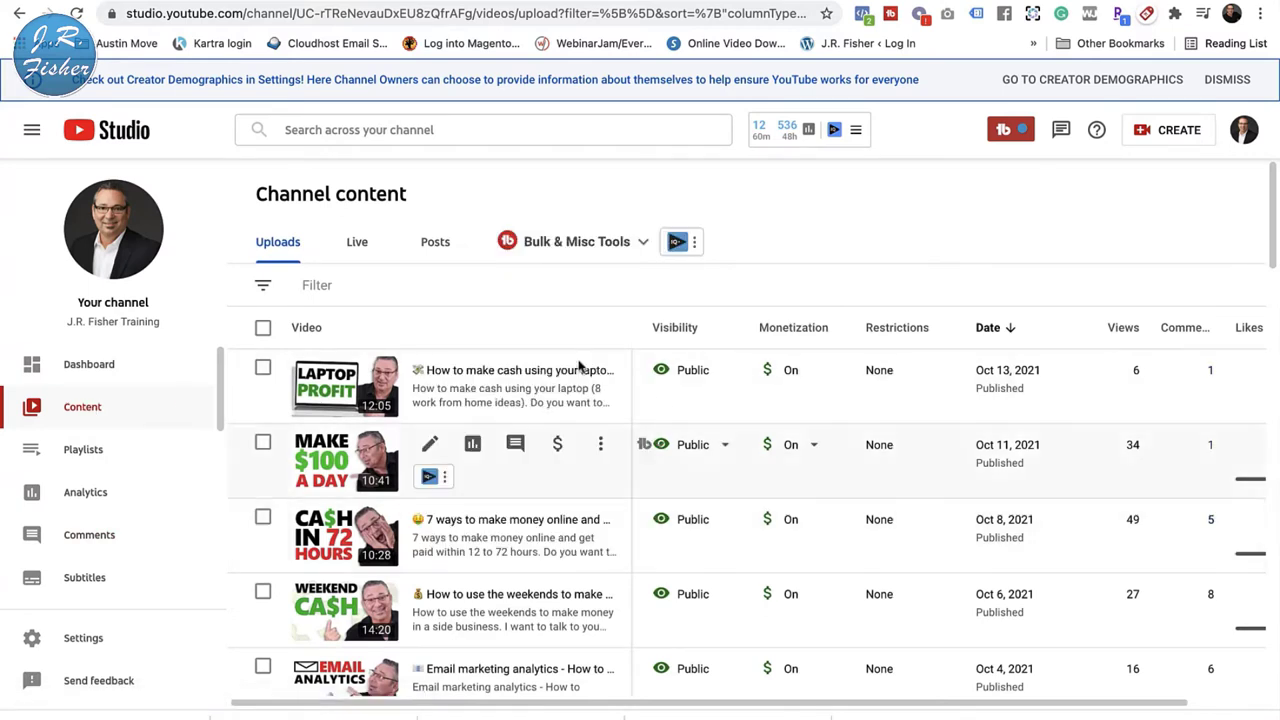
left_click(360, 248)
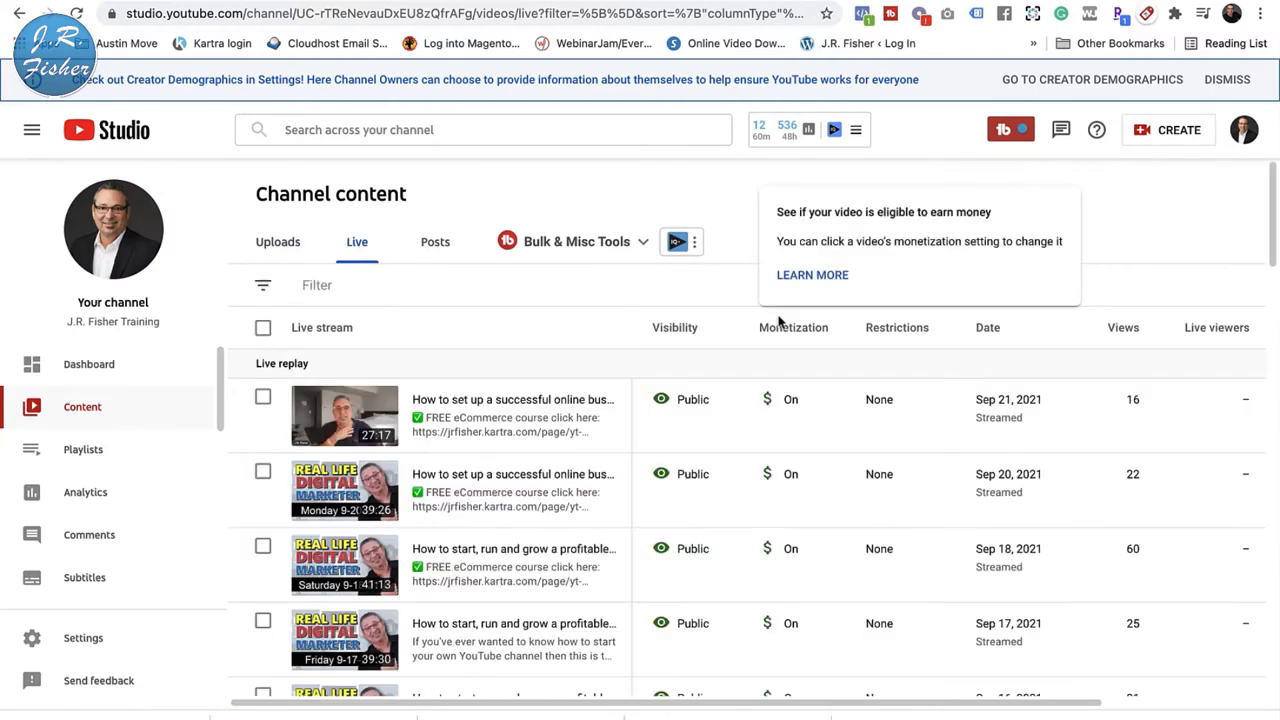
scroll(800, 425, "down", 5)
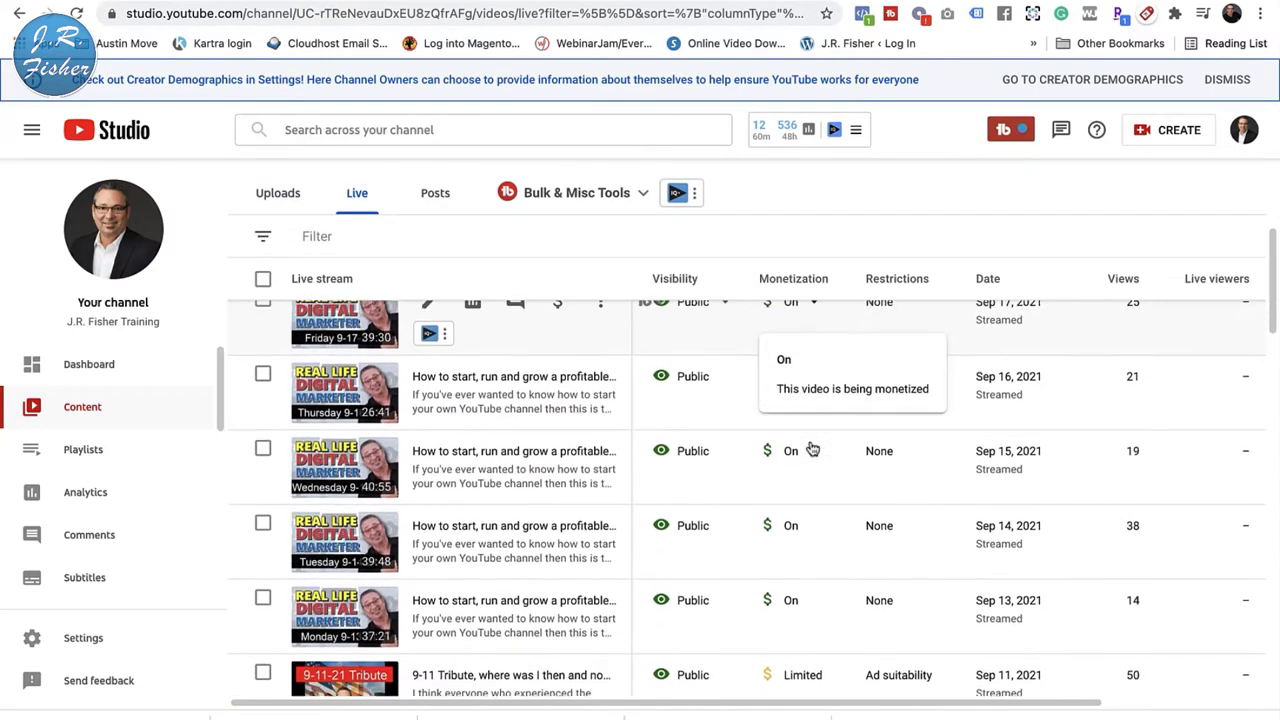
scroll(812, 449, "down", 2)
scroll(810, 500, "up", 8)
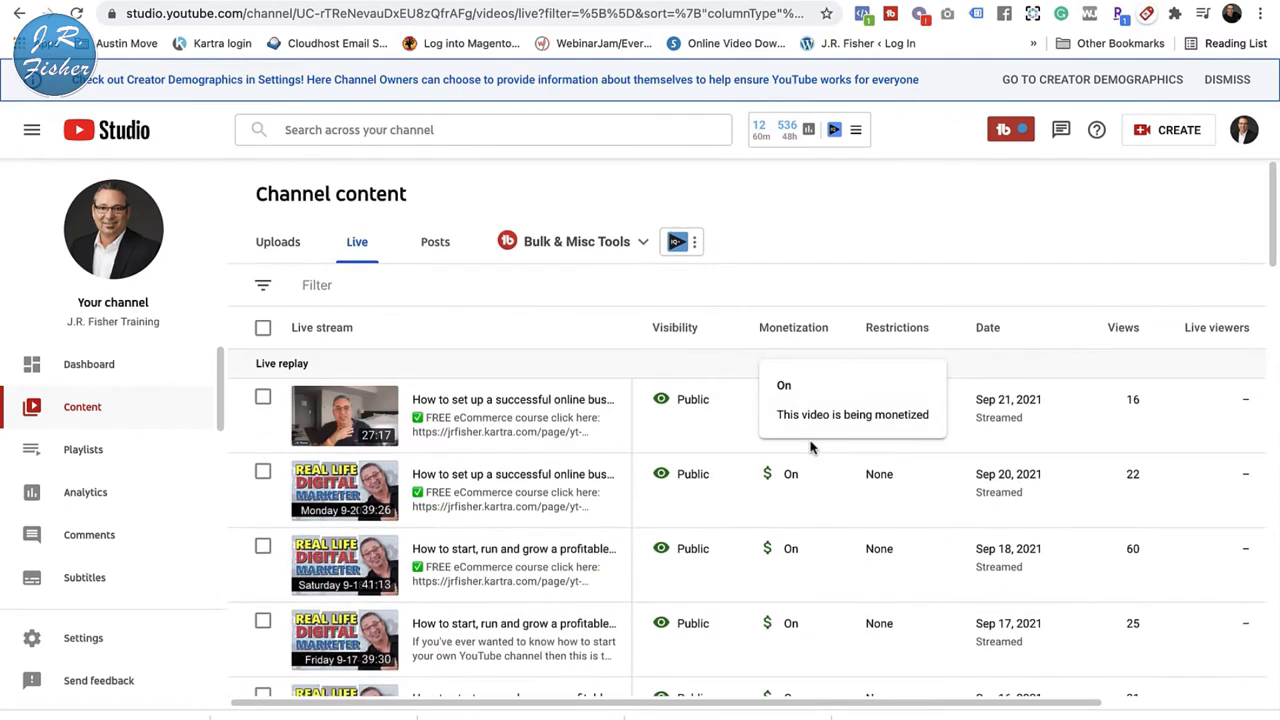
left_click(284, 246)
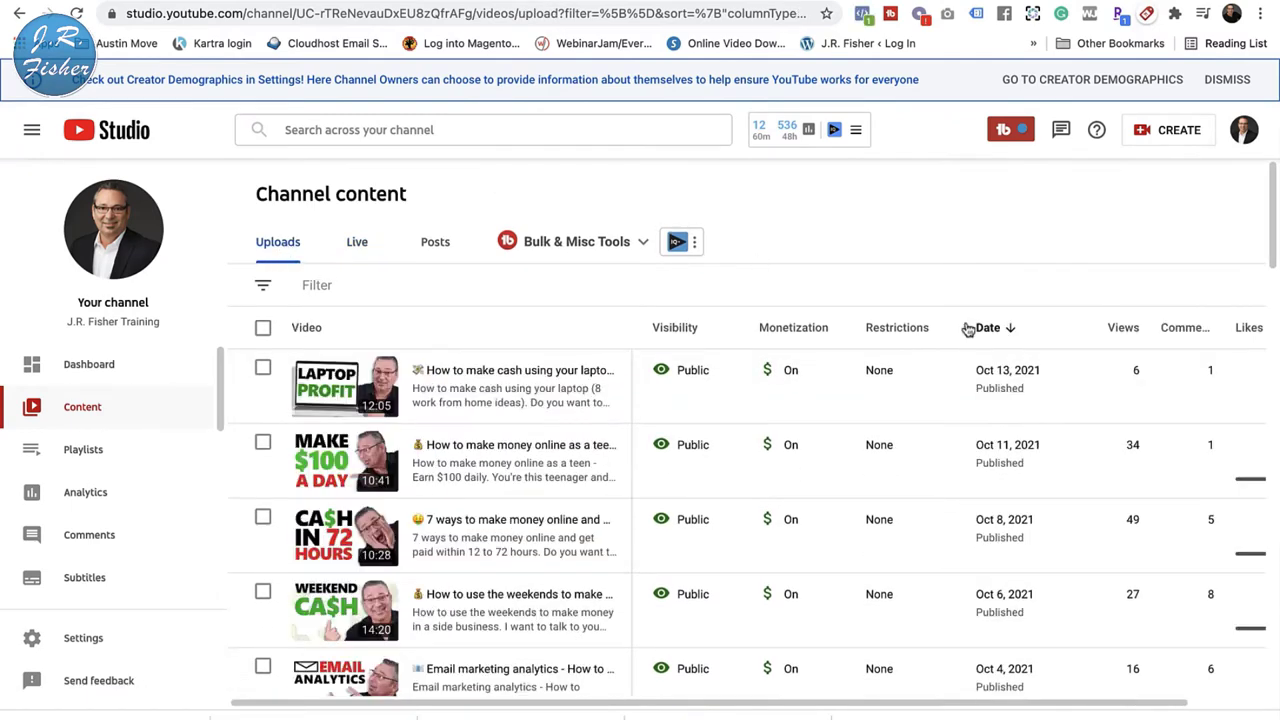
left_click(1123, 328)
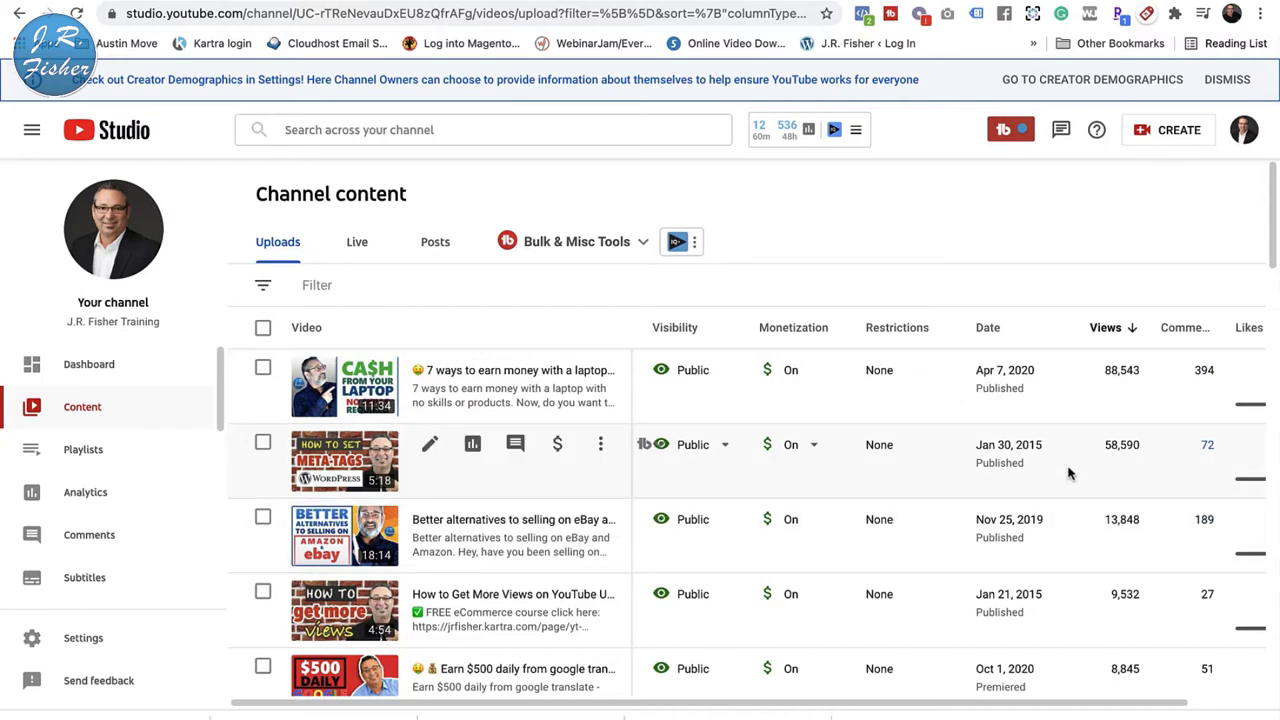
left_click(988, 330)
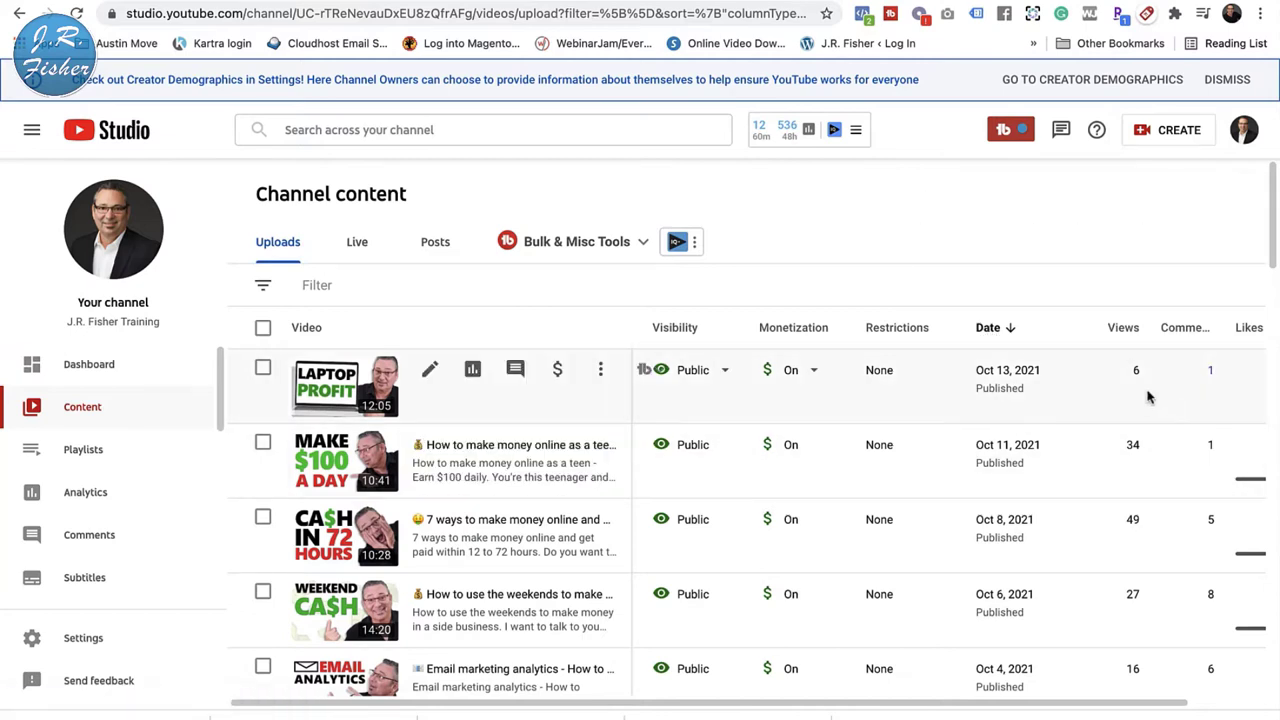
scroll(1147, 397, "down", 2)
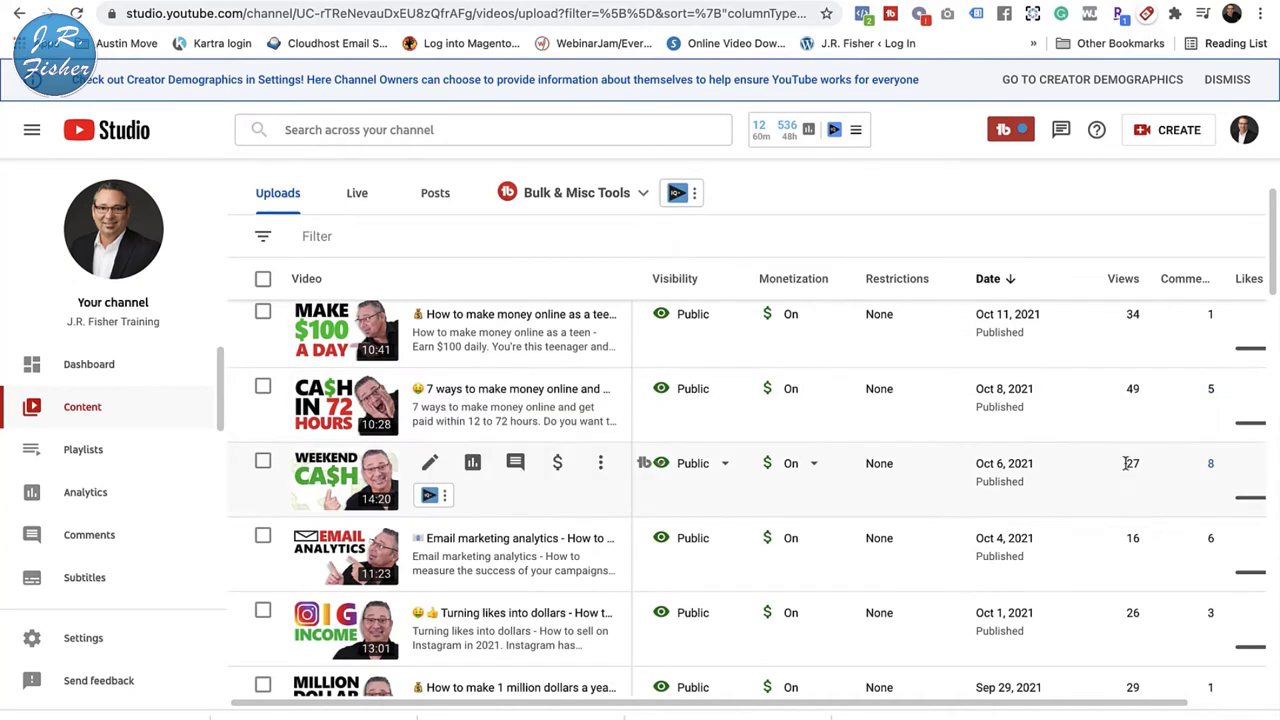
scroll(1136, 630, "down", 2)
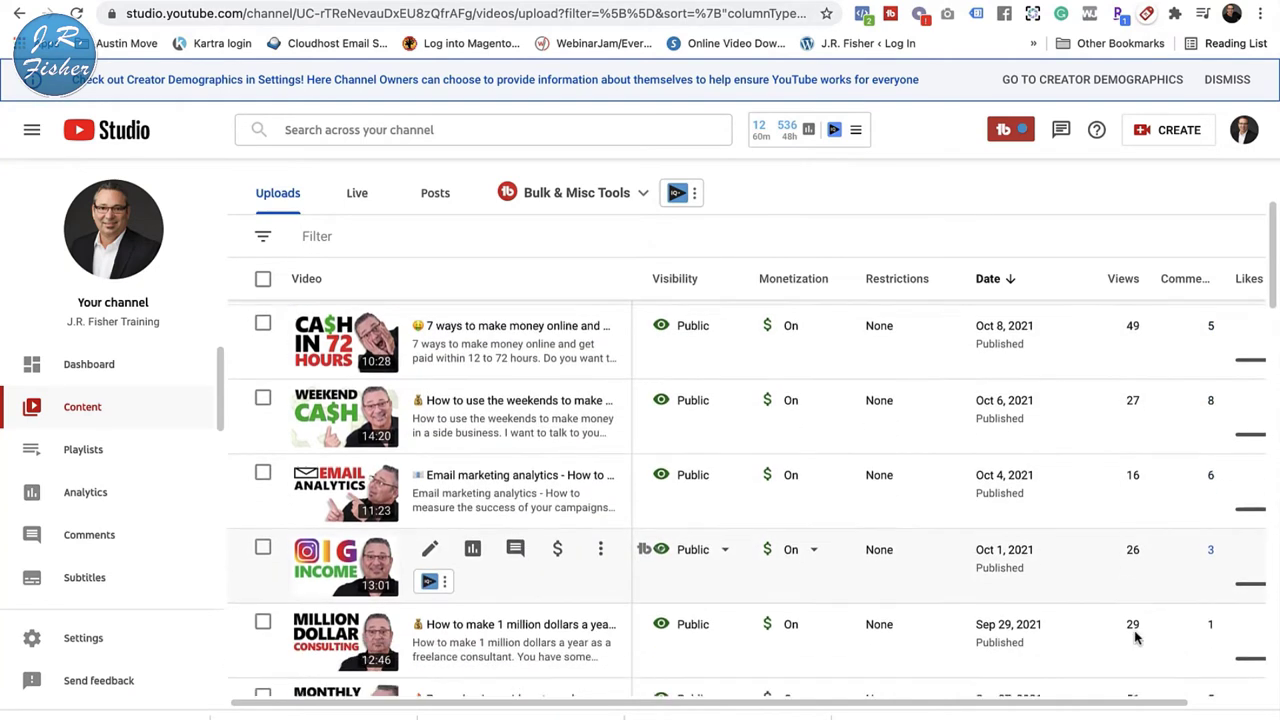
scroll(1136, 637, "down", 1)
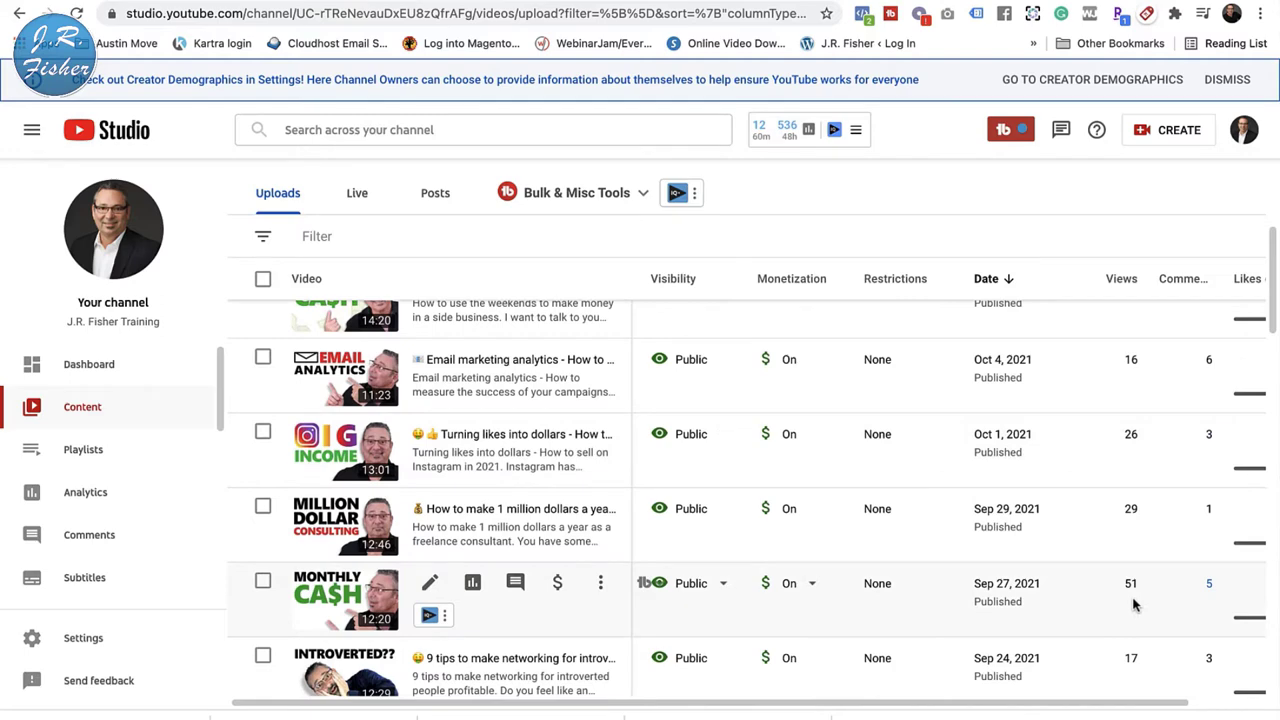
scroll(1134, 603, "up", 5)
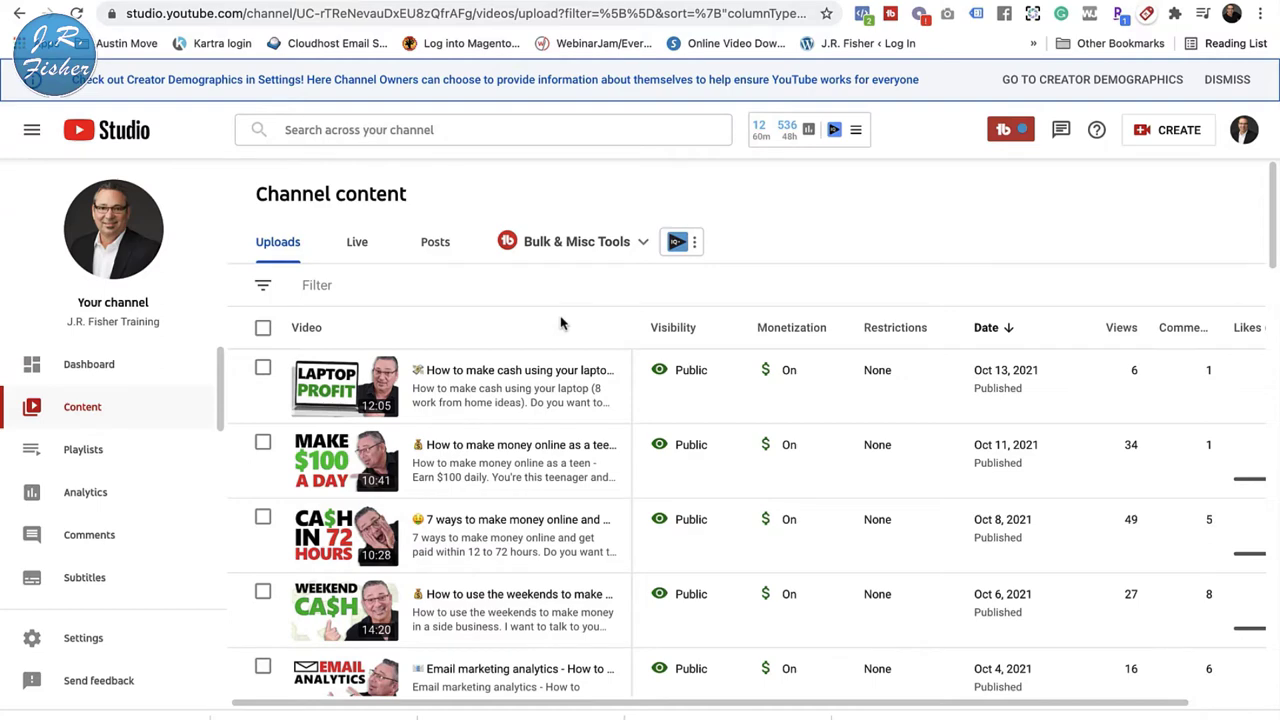
scroll(561, 323, "down", 2)
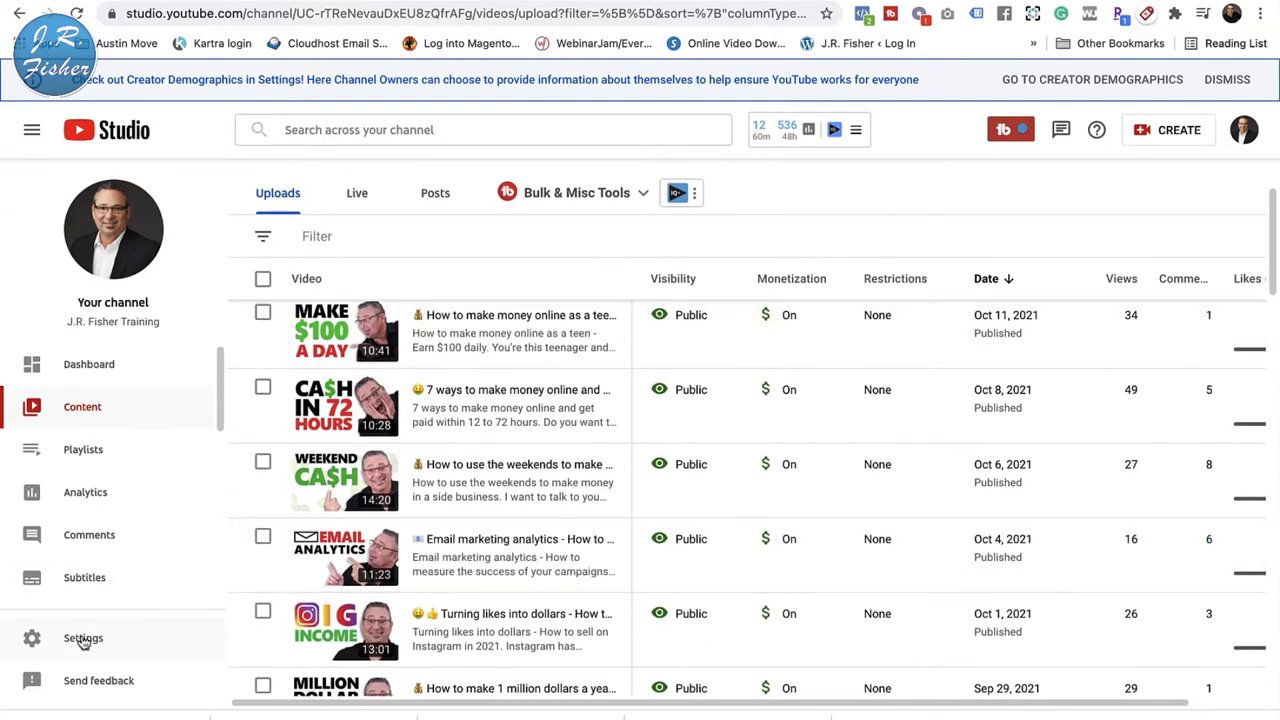
left_click(84, 640)
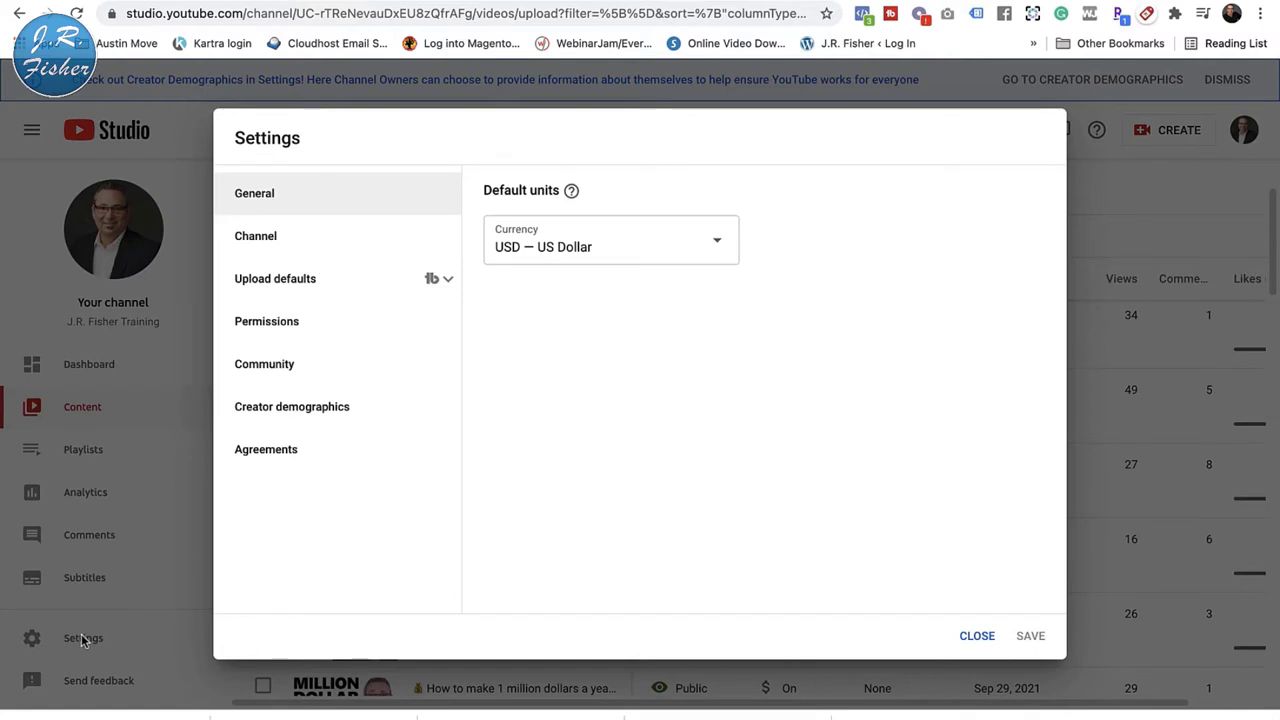
- Keep US Dollar as the currency and review the channel's country and keywords
left_click(722, 245)
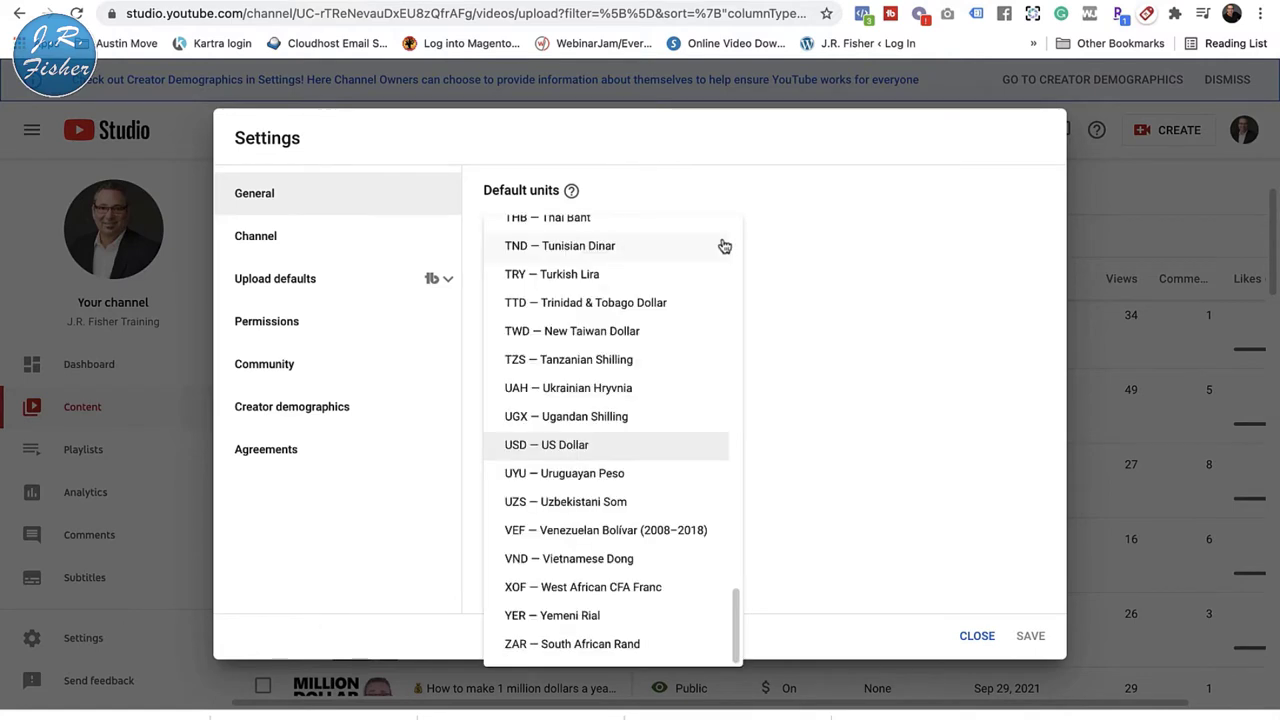
left_click(858, 360)
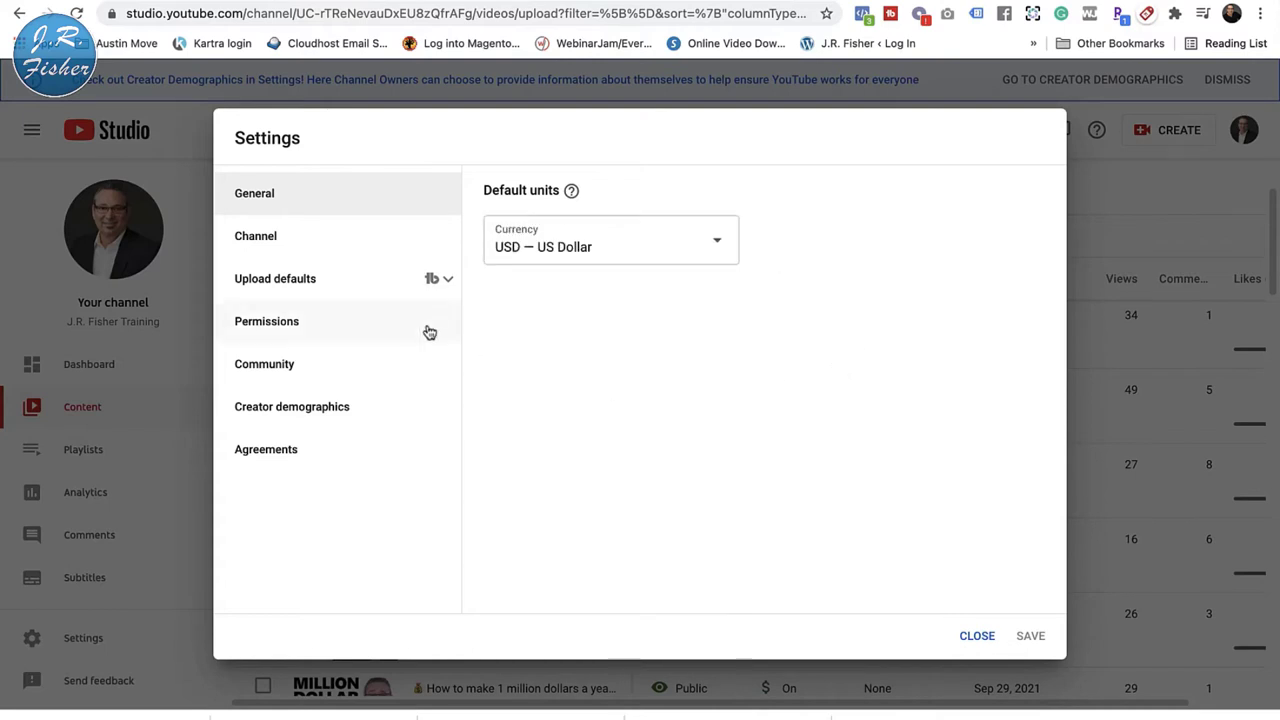
left_click(271, 234)
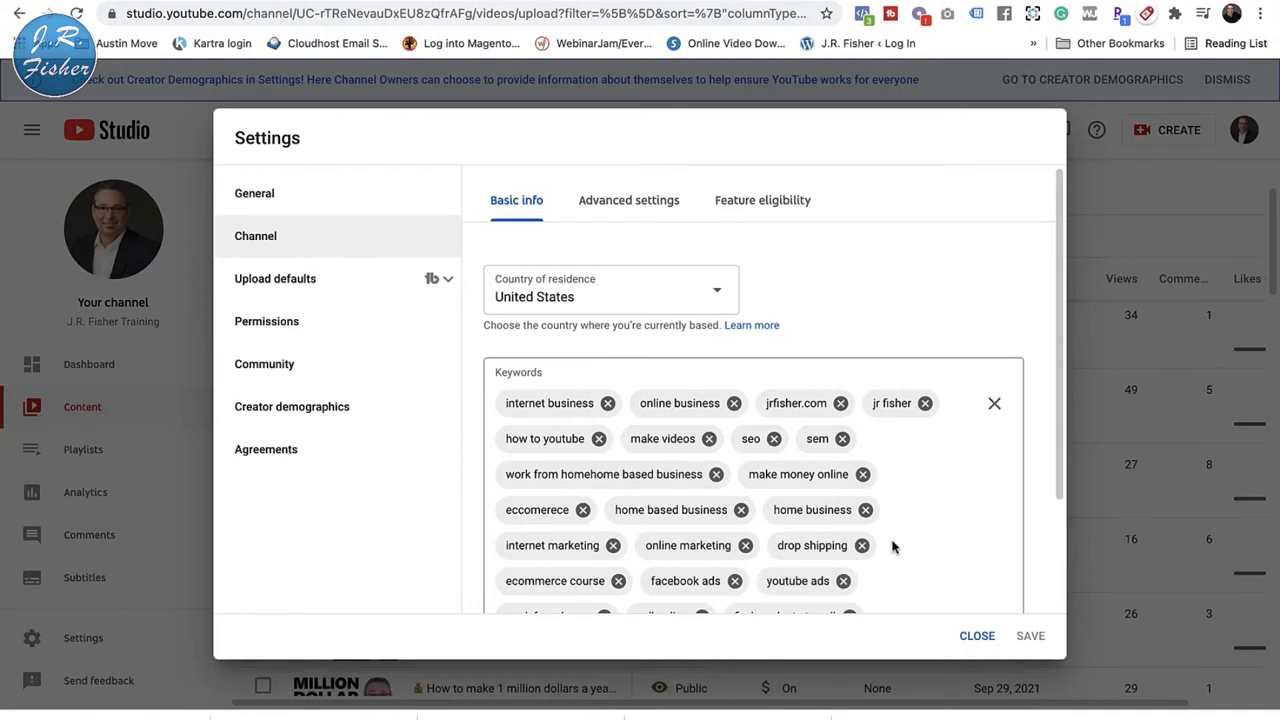
scroll(893, 547, "down", 1)
scroll(893, 547, "down", 2)
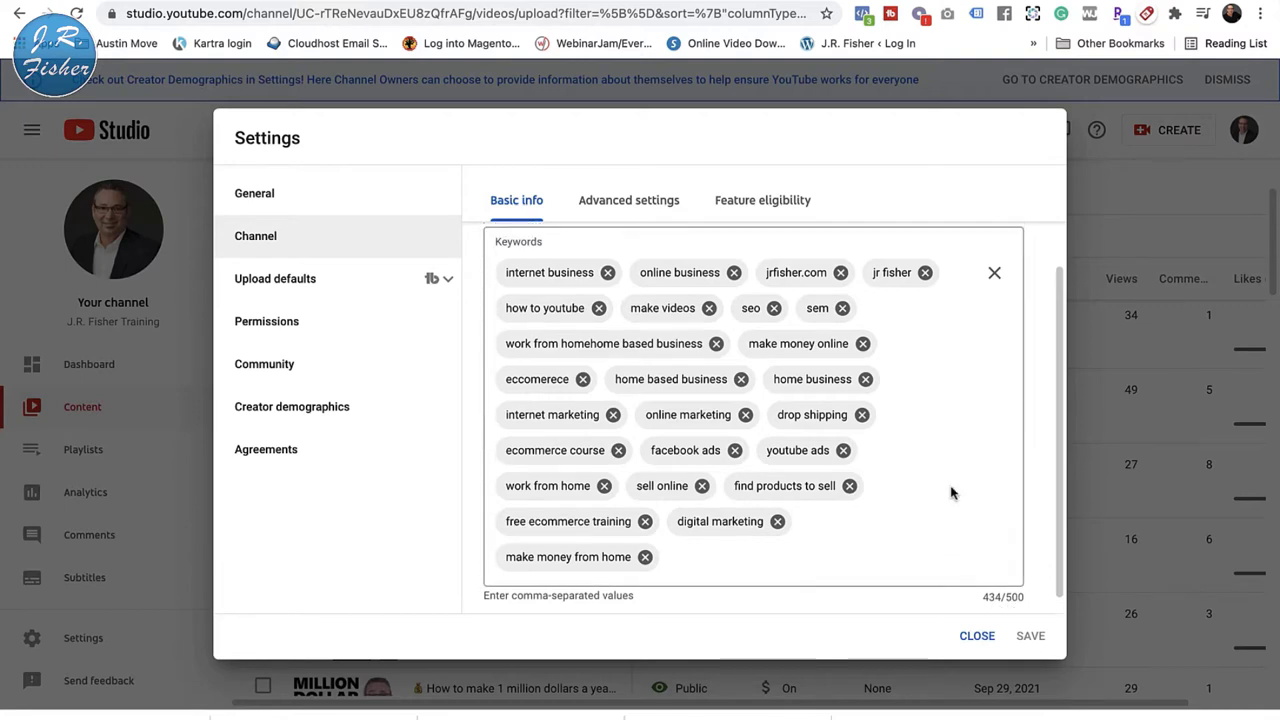
scroll(900, 491, "up", 3)
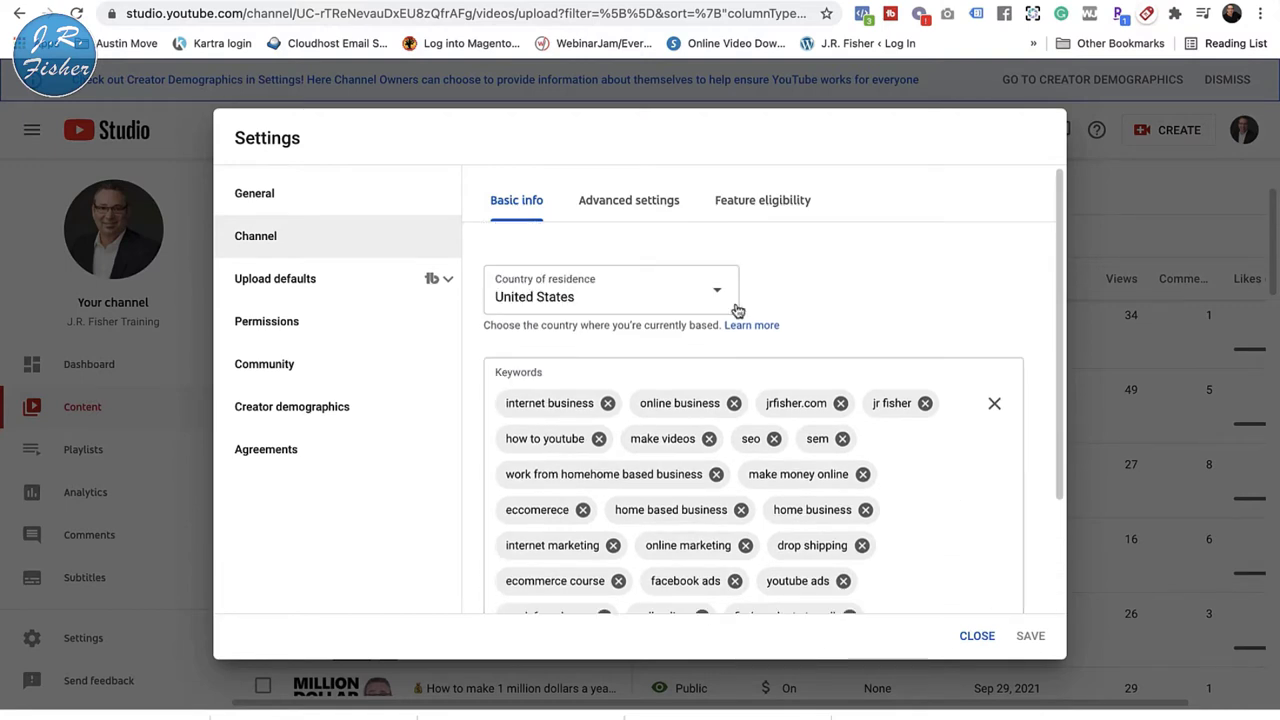
- Review Advanced settings and Feature eligibility, where Default and phone-verification features are Enabled
left_click(647, 205)
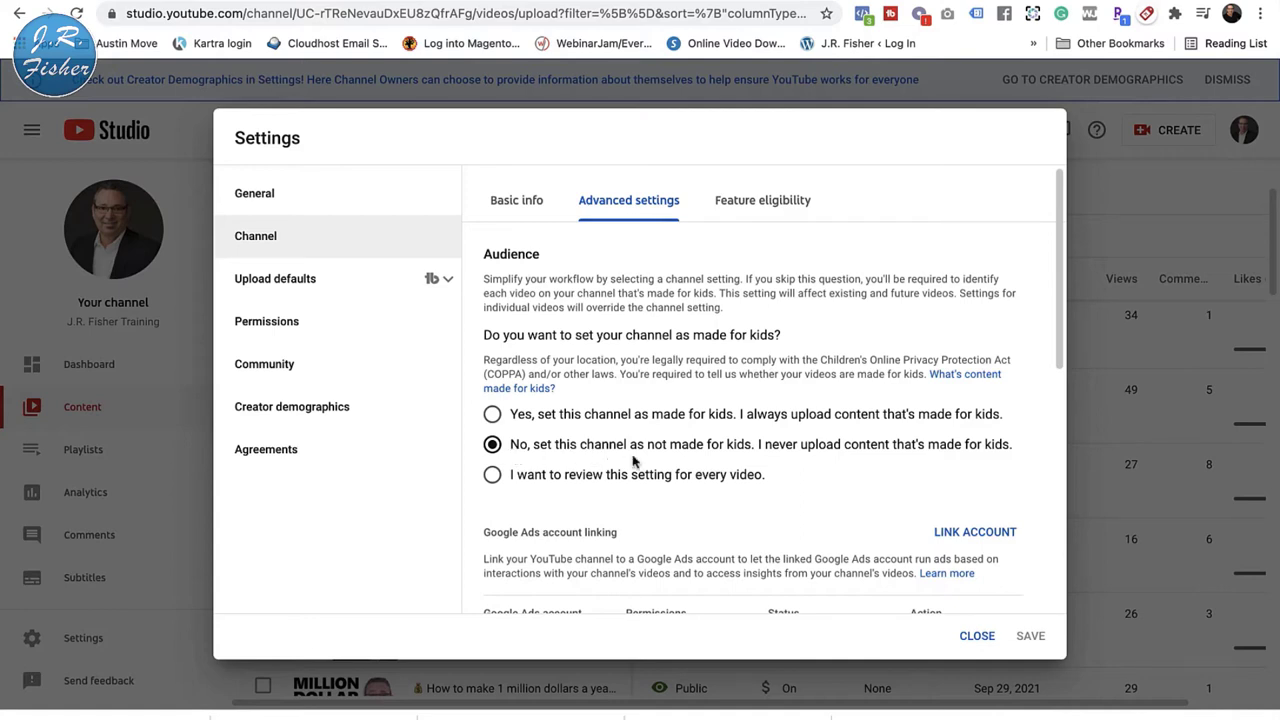
left_click(793, 202)
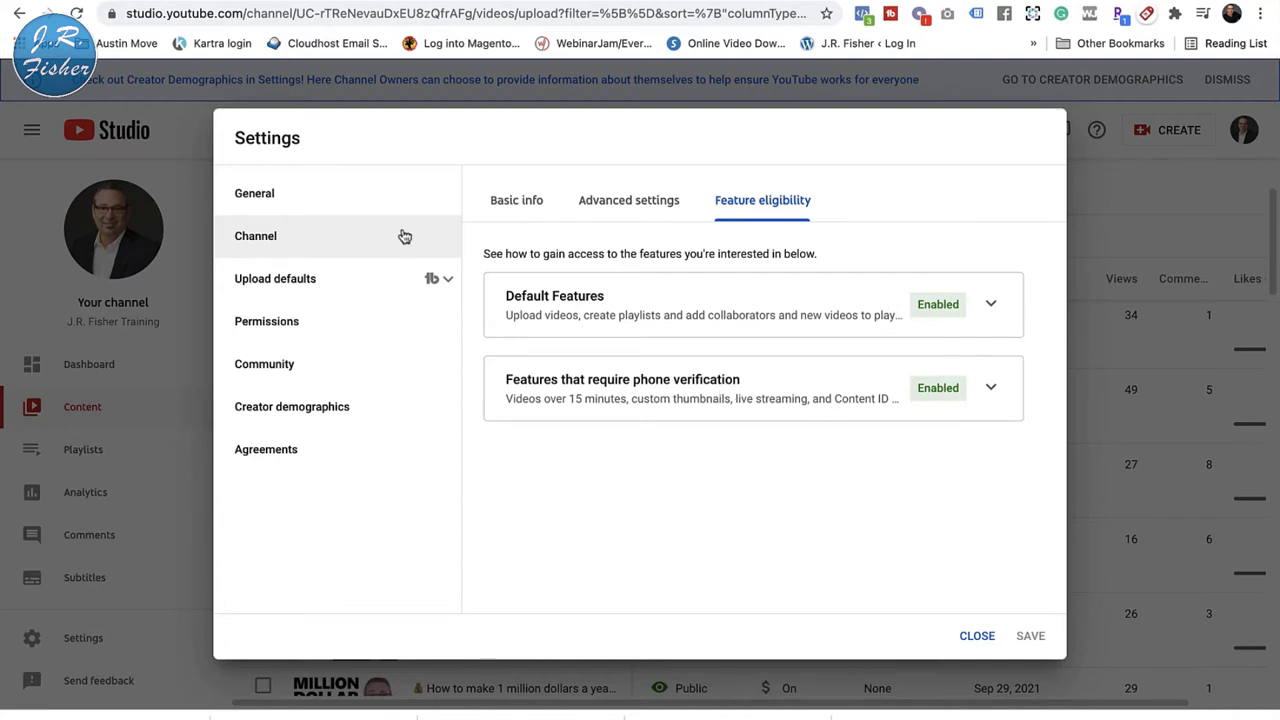
left_click(292, 283)
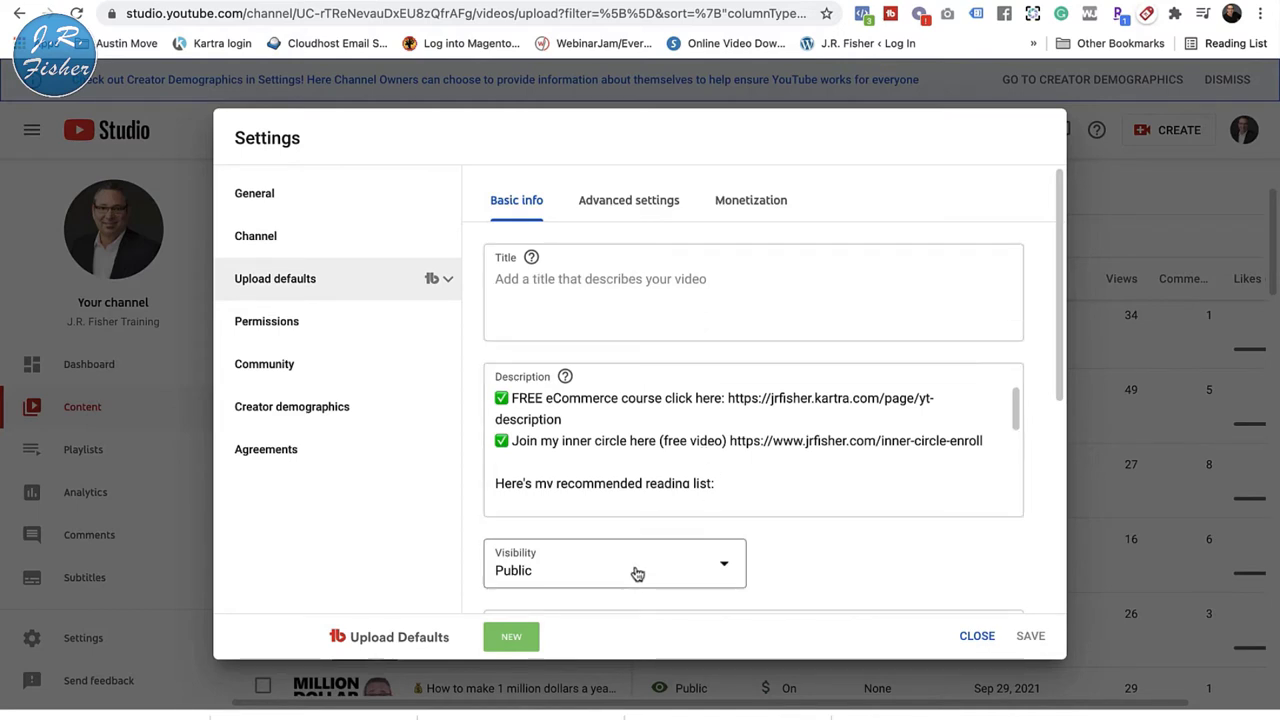
- Scroll through the Upload defaults: default description, Public visibility and 473/500 characters of tags
scroll(634, 571, "down", 2)
scroll(634, 571, "down", 6)
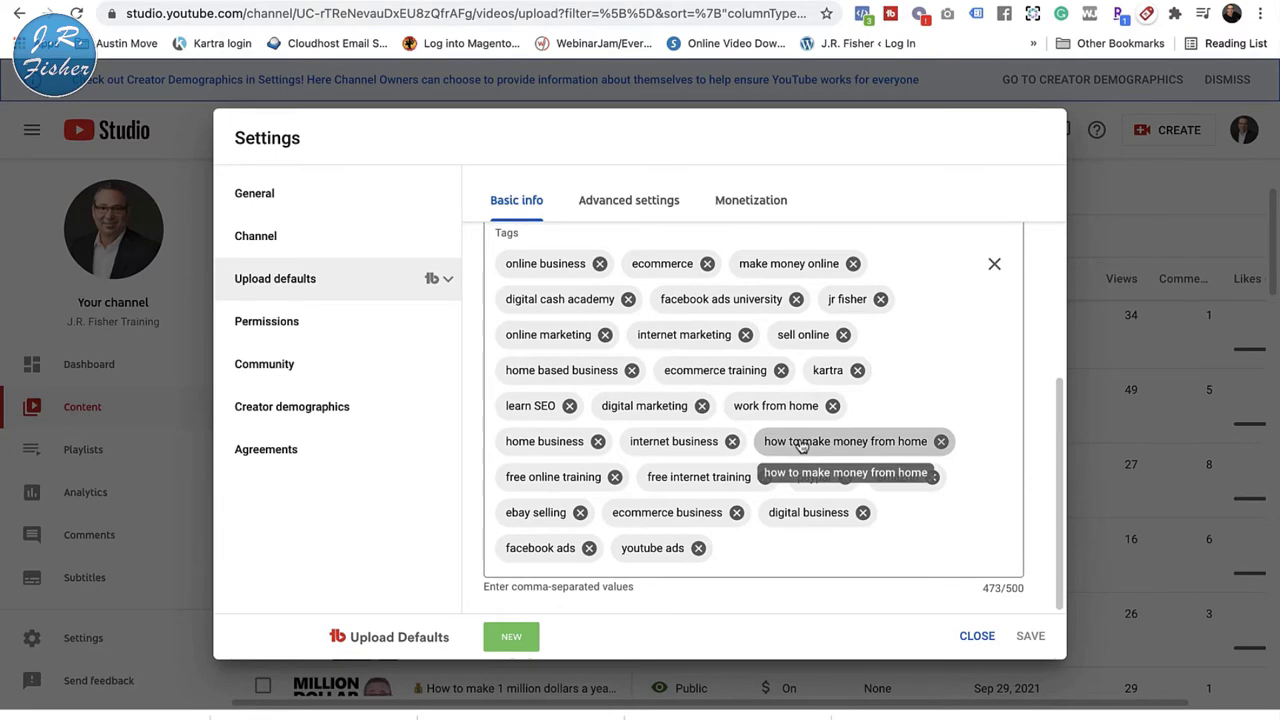
scroll(790, 440, "up", 8)
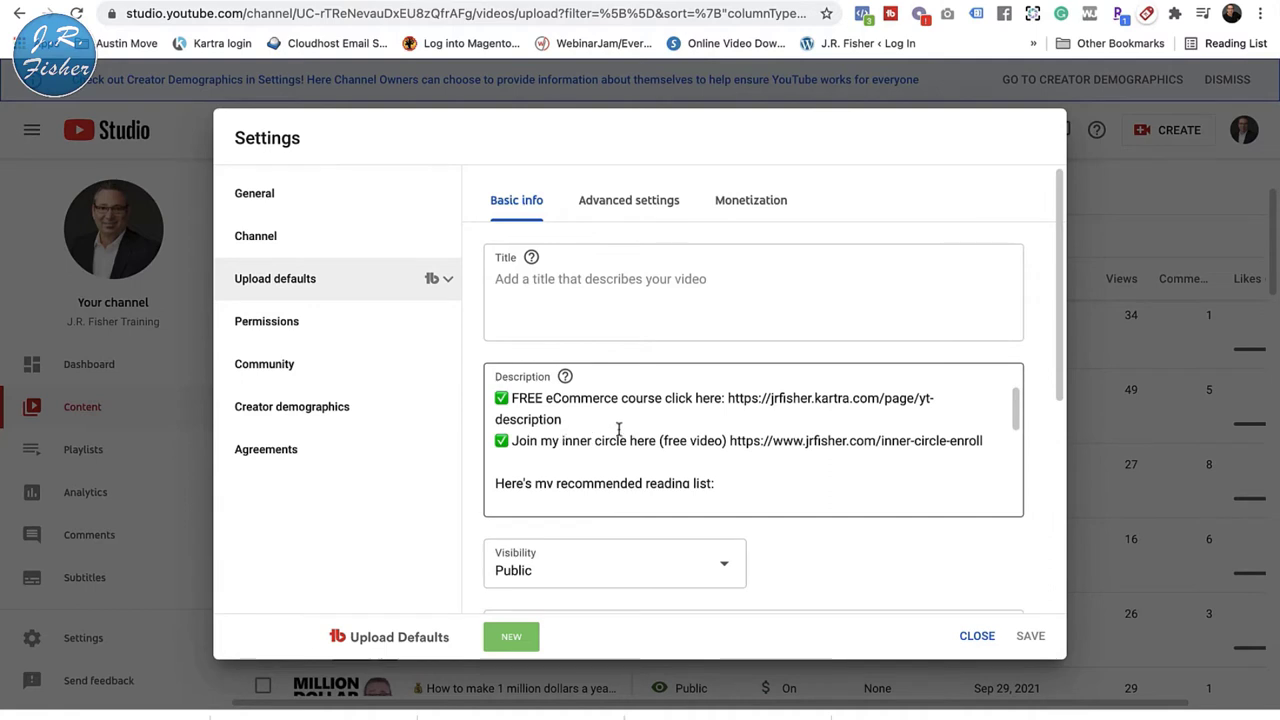
scroll(658, 414, "down", 3)
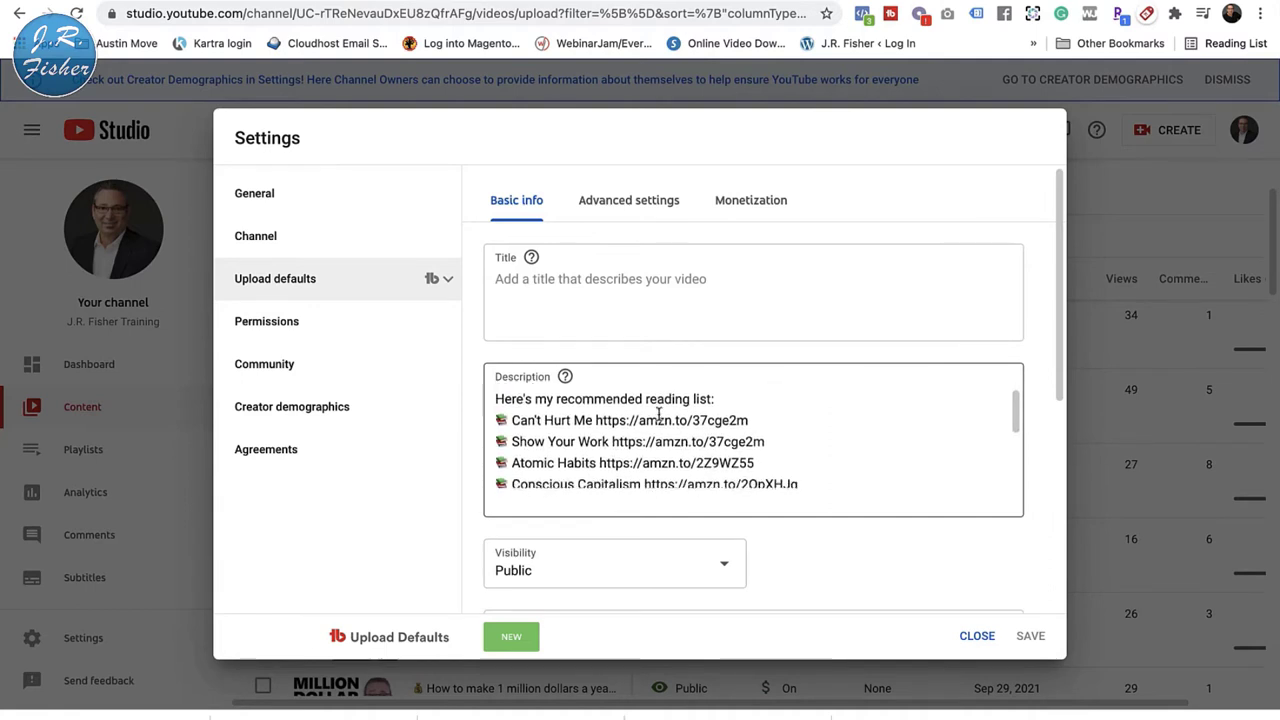
scroll(658, 414, "down", 5)
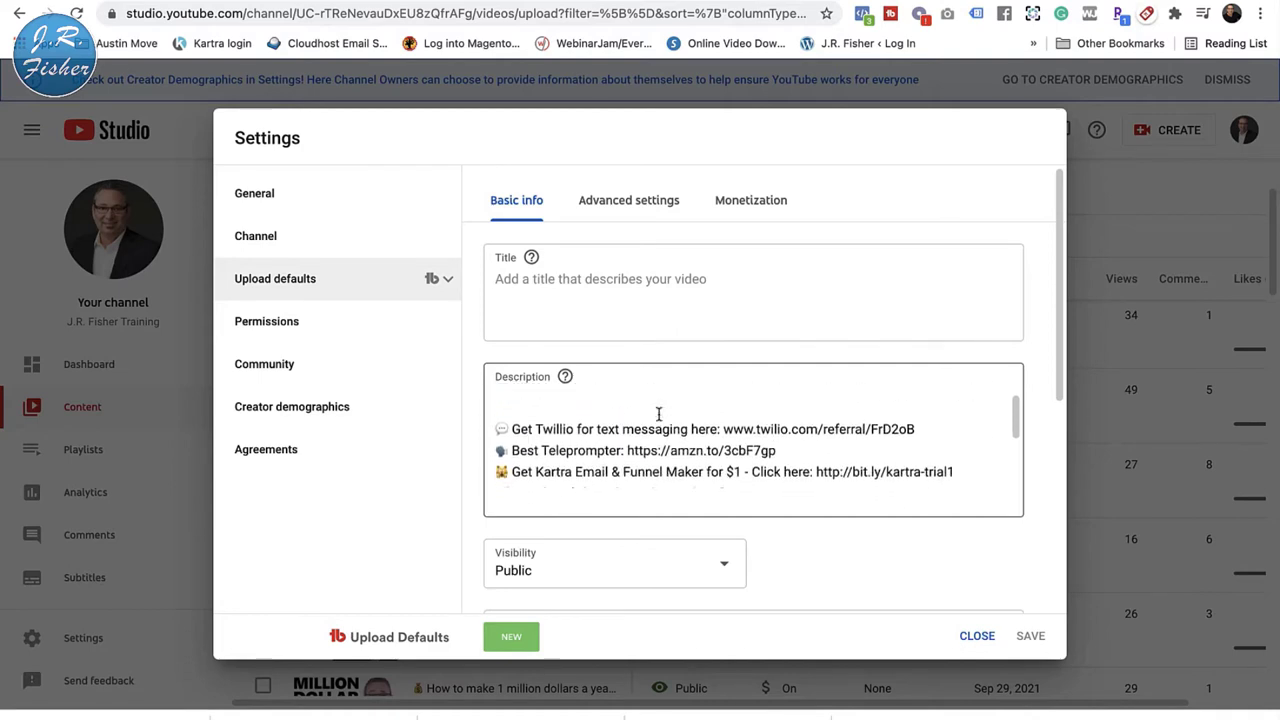
scroll(658, 414, "down", 1)
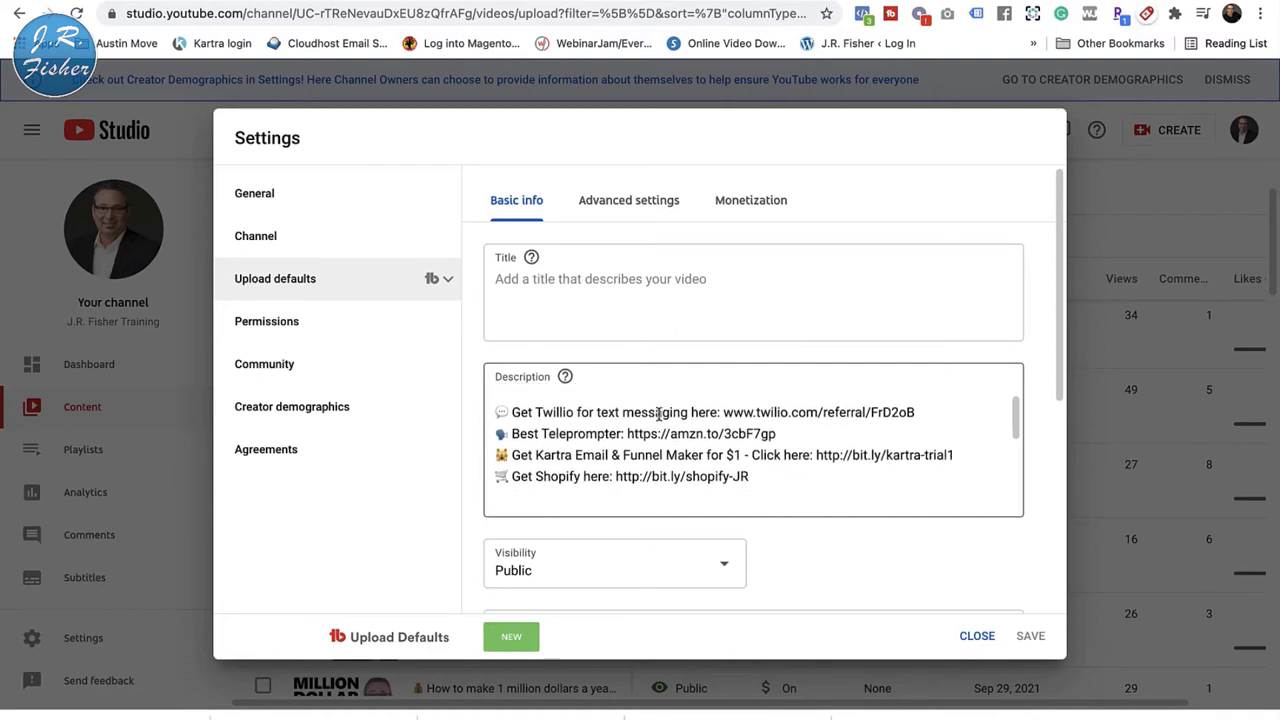
scroll(658, 414, "down", 1)
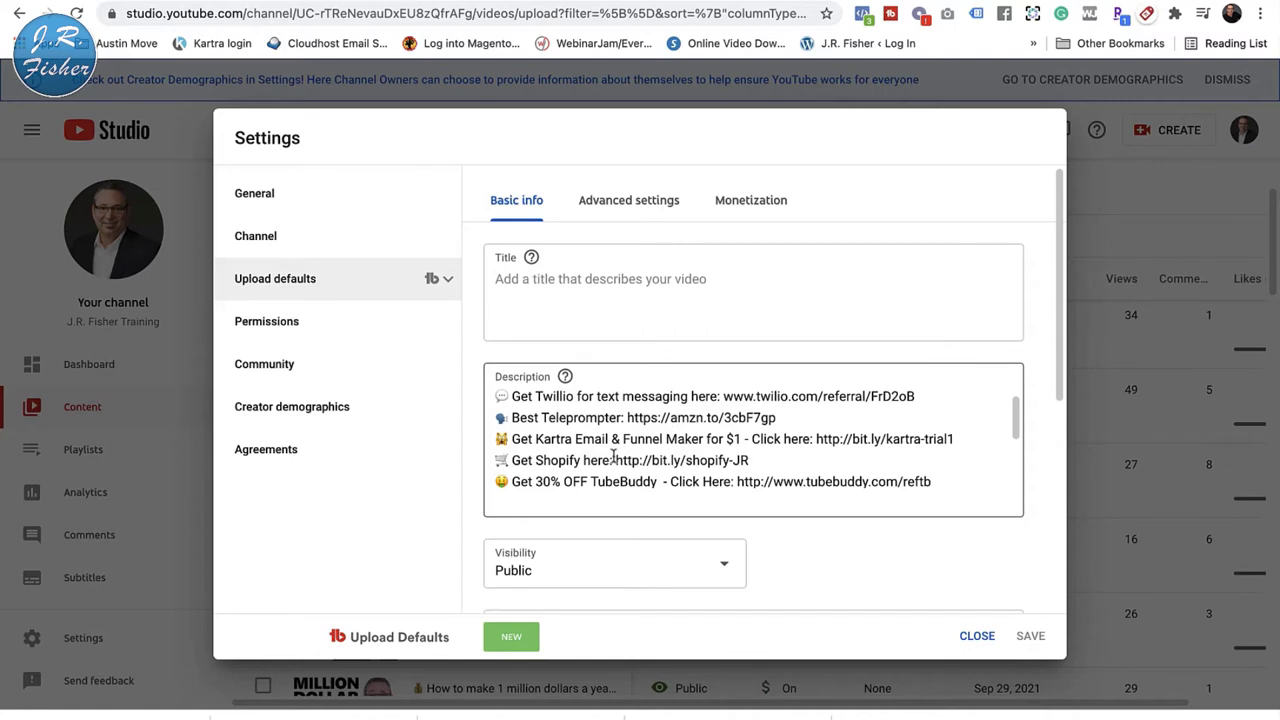
scroll(650, 463, "down", 1)
scroll(650, 463, "down", 1)
scroll(650, 465, "down", 2)
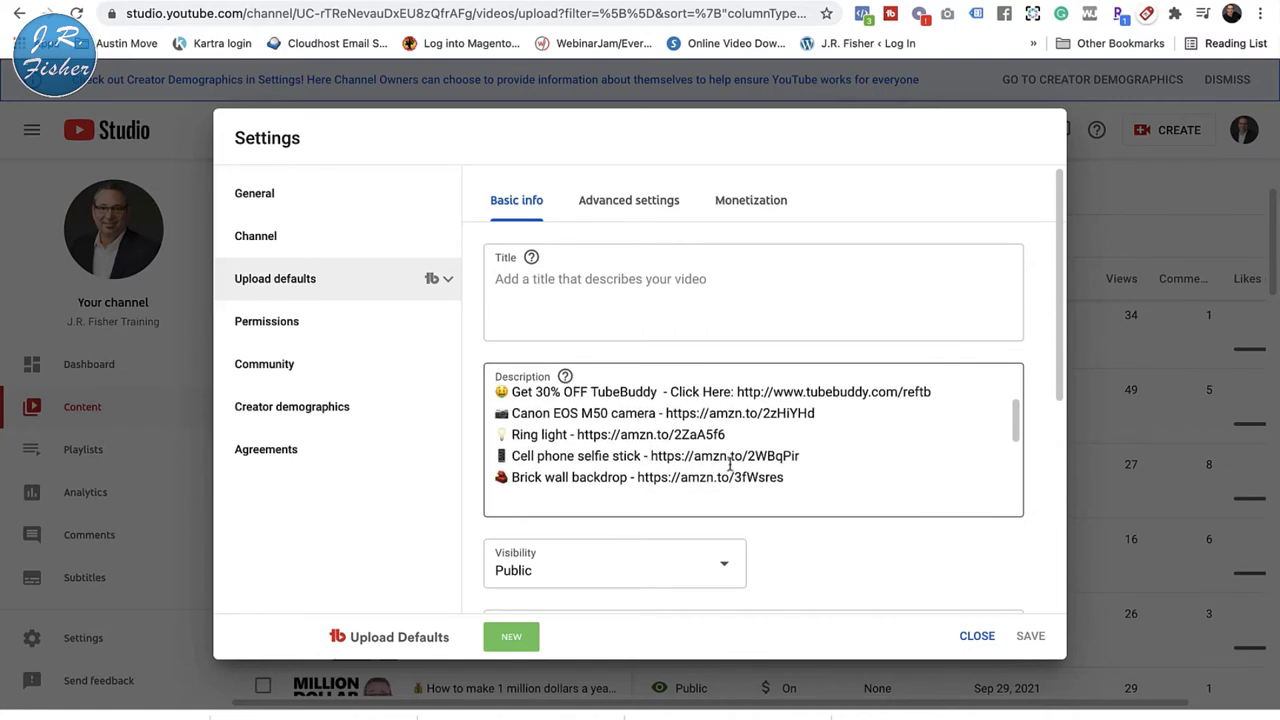
scroll(748, 462, "down", 5)
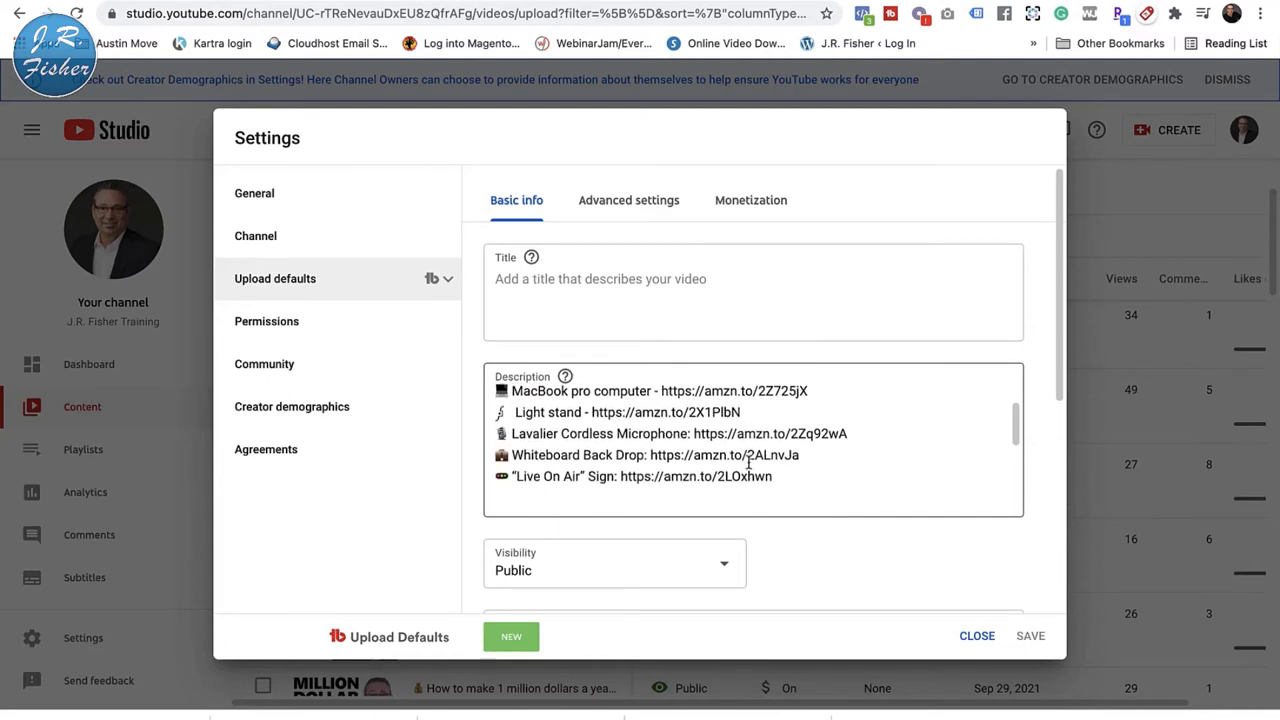
scroll(748, 462, "down", 1)
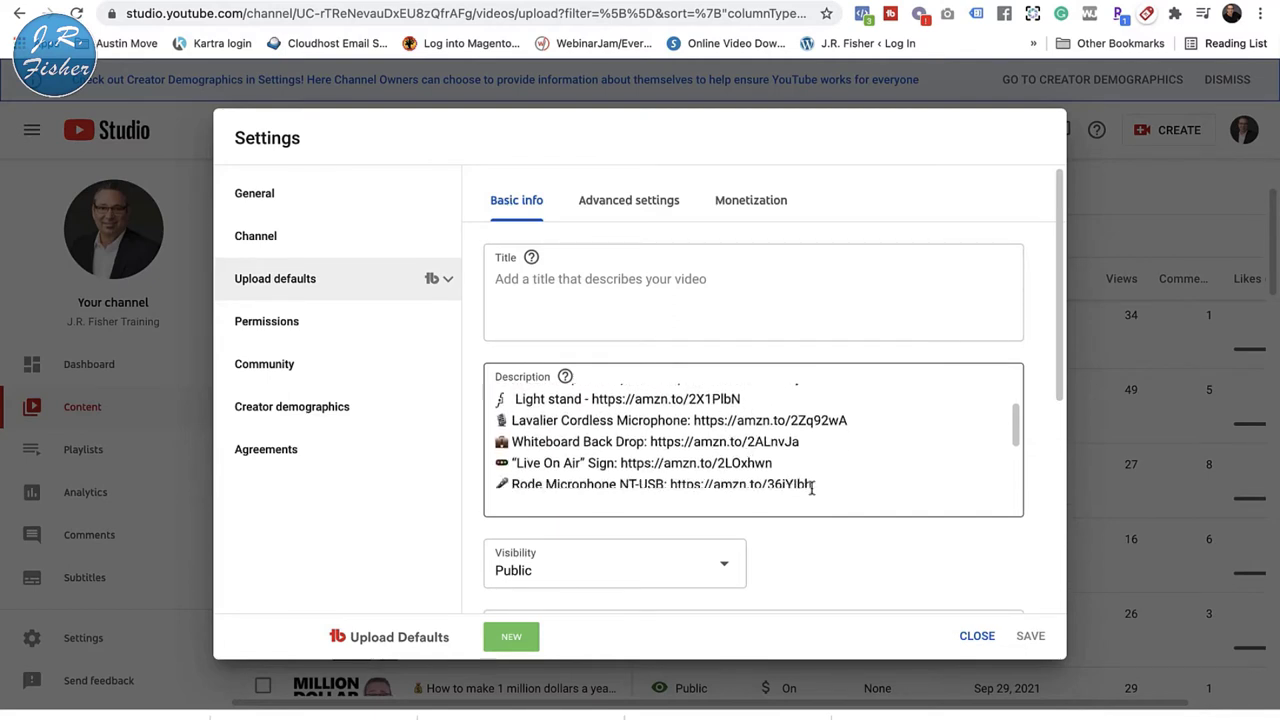
scroll(811, 488, "down", 5)
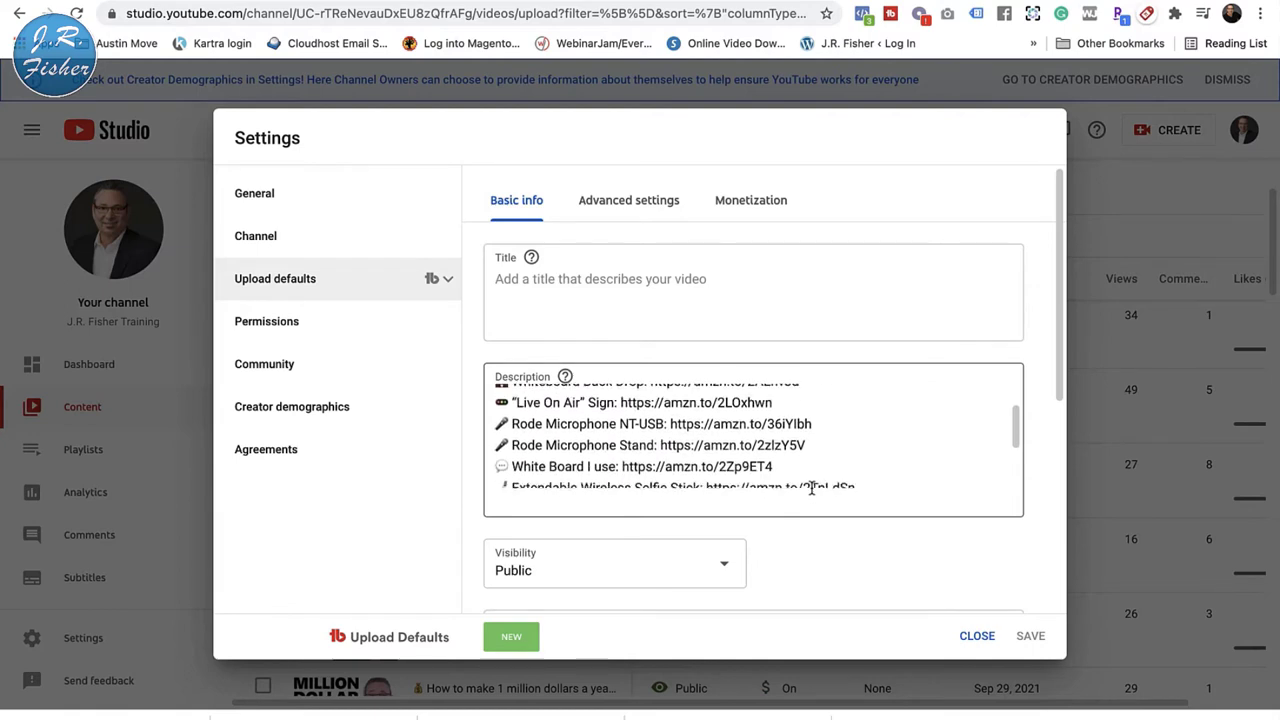
scroll(811, 488, "down", 5)
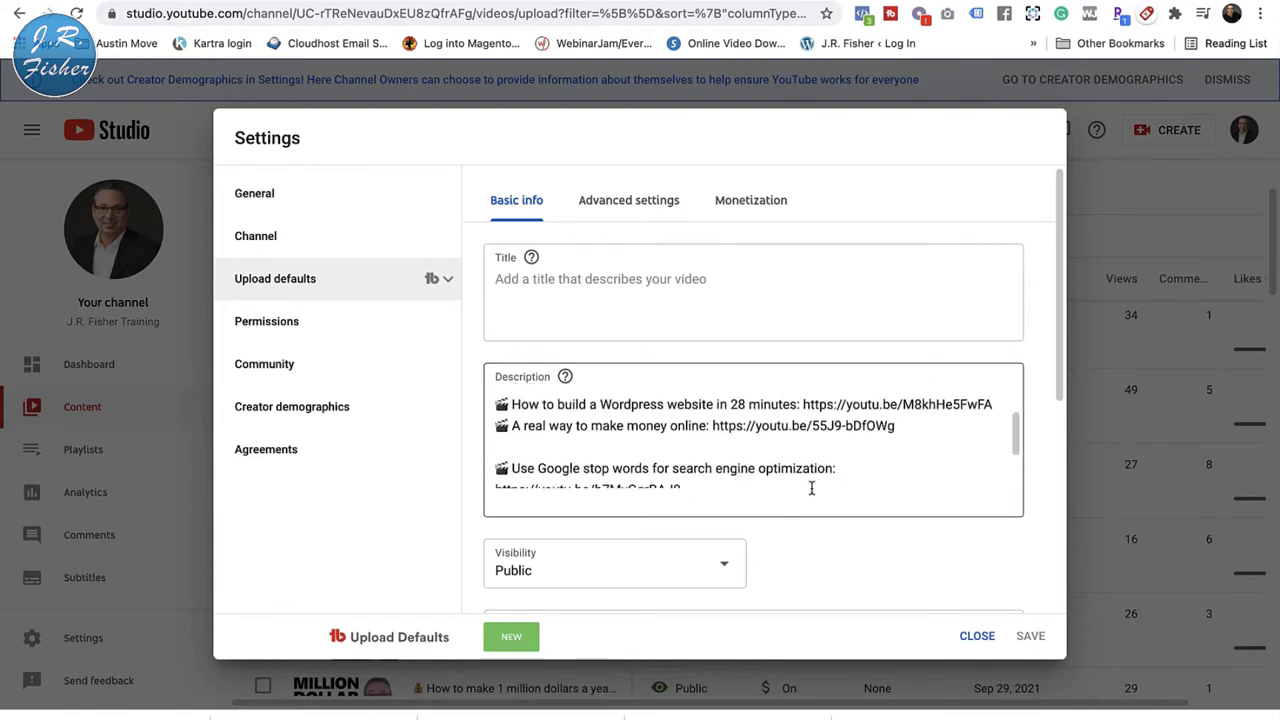
scroll(811, 488, "up", 2)
scroll(811, 488, "up", 2)
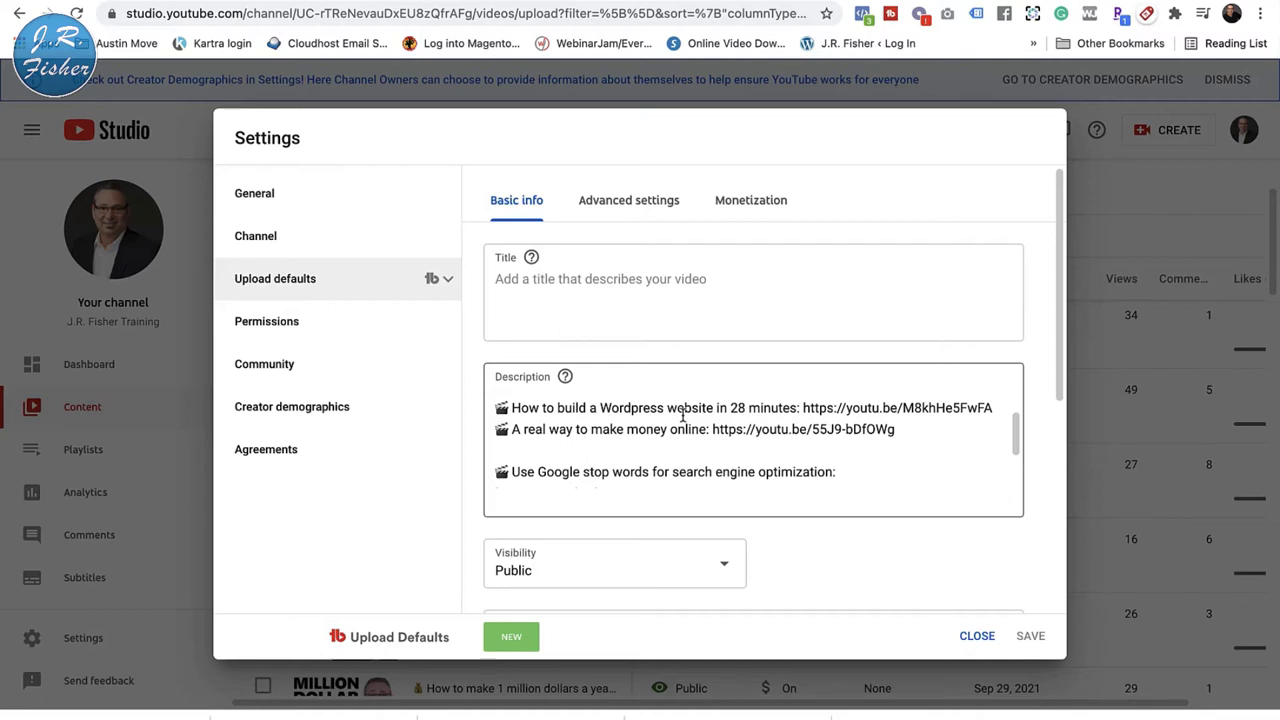
scroll(741, 447, "down", 4)
scroll(741, 451, "down", 3)
scroll(741, 451, "down", 1)
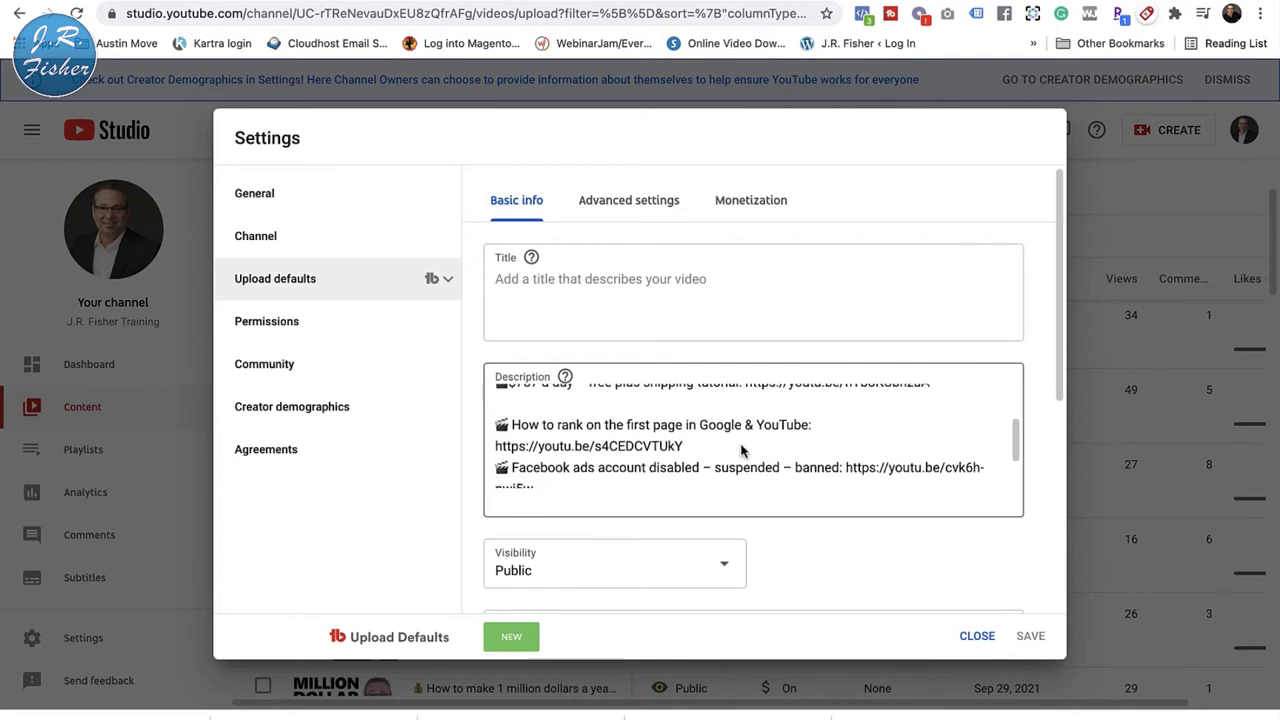
scroll(741, 451, "down", 4)
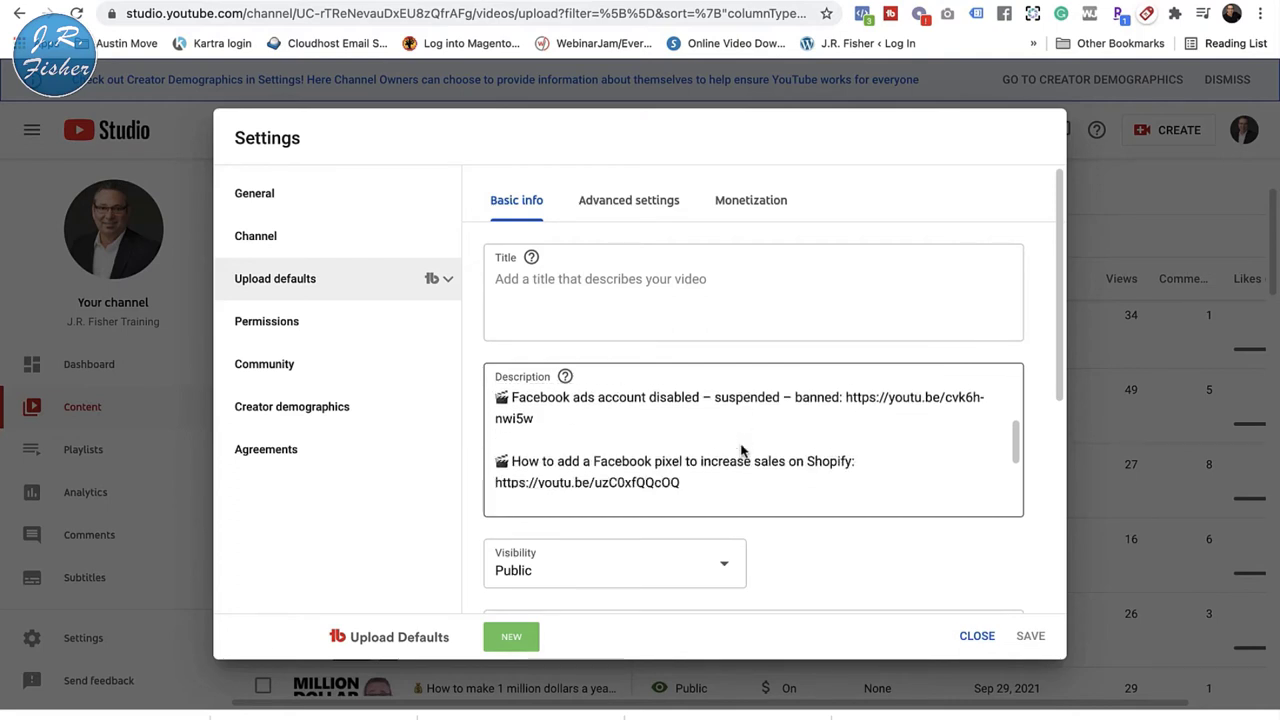
scroll(741, 451, "down", 2)
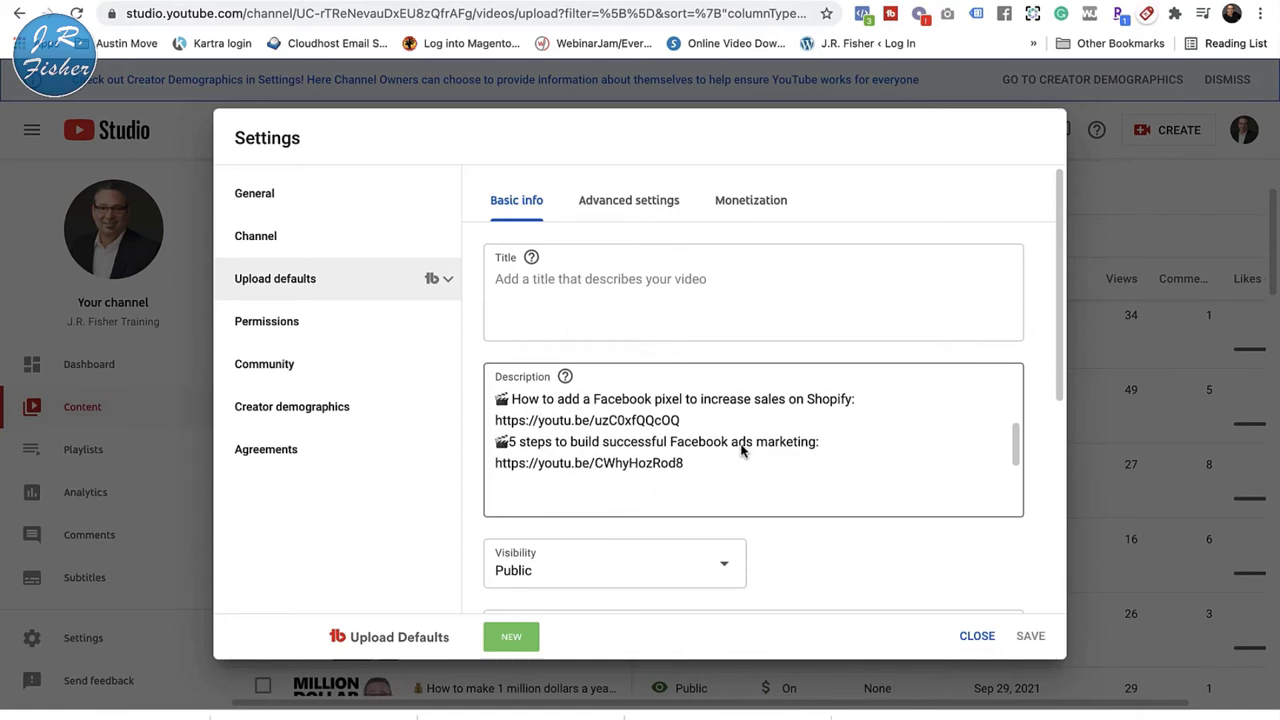
scroll(741, 451, "down", 5)
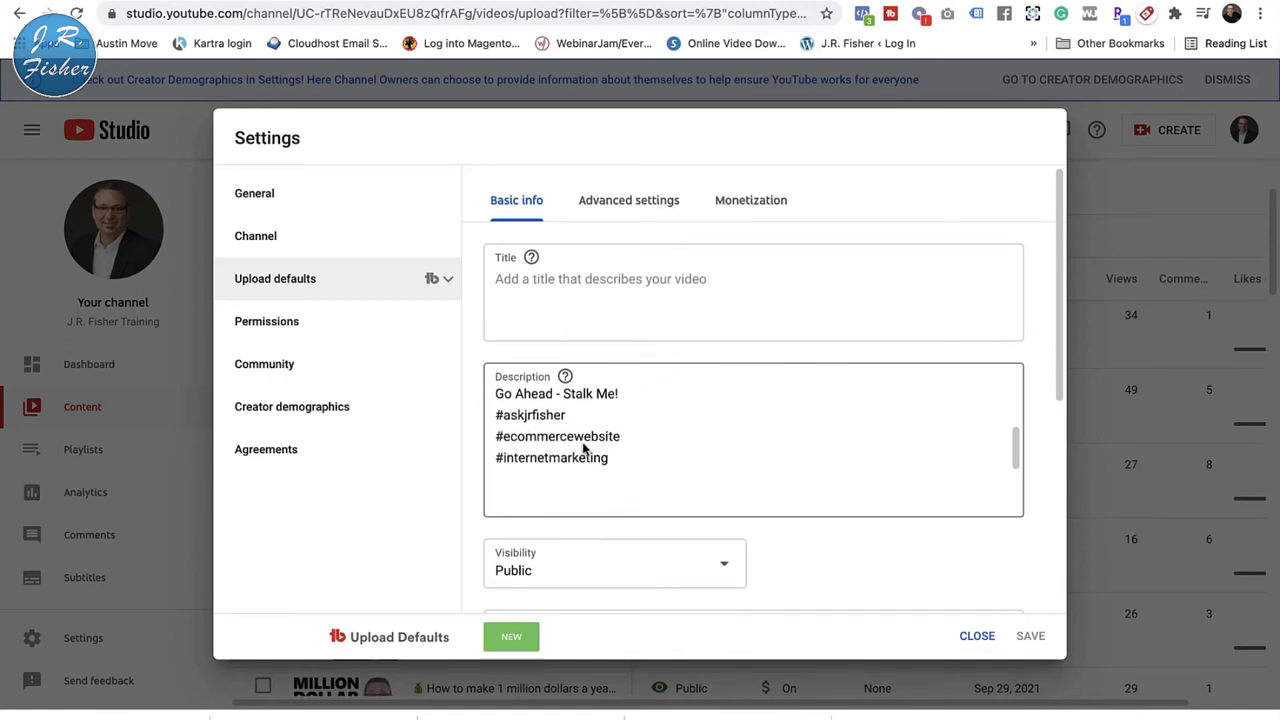
scroll(665, 454, "up", 5)
scroll(675, 455, "down", 1)
scroll(675, 455, "up", 1)
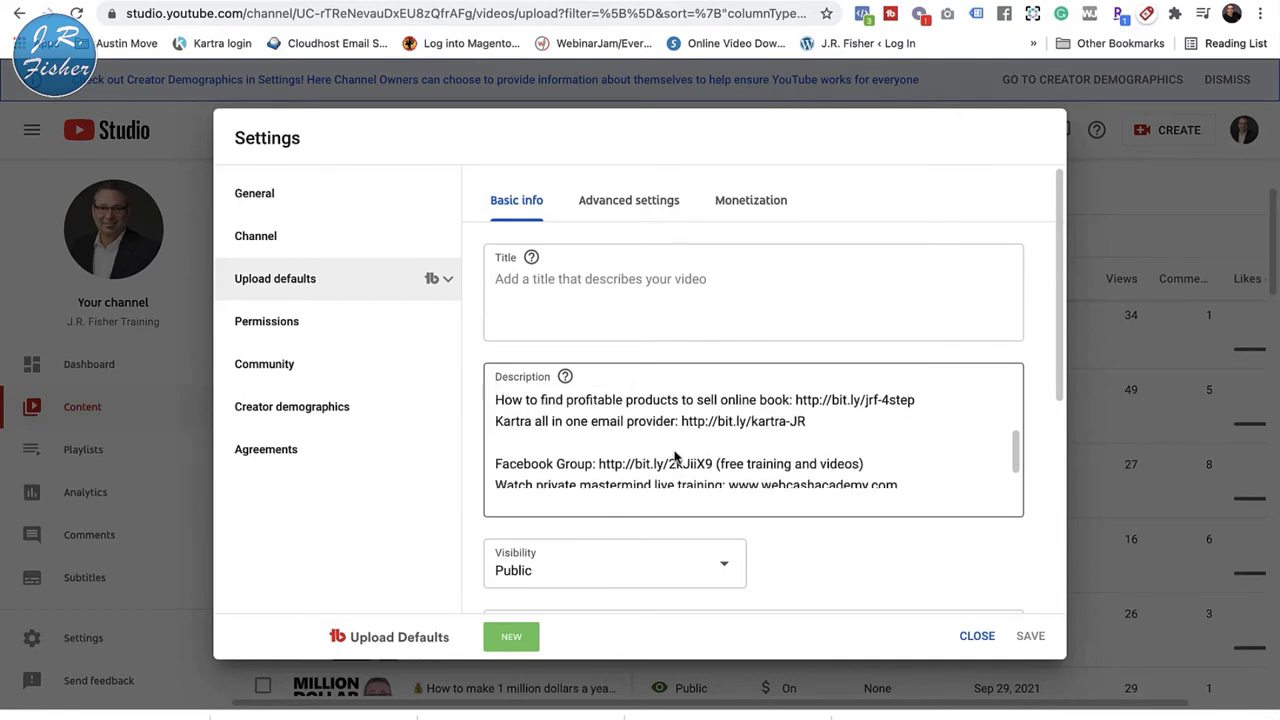
scroll(675, 456, "down", 4)
scroll(675, 457, "down", 5)
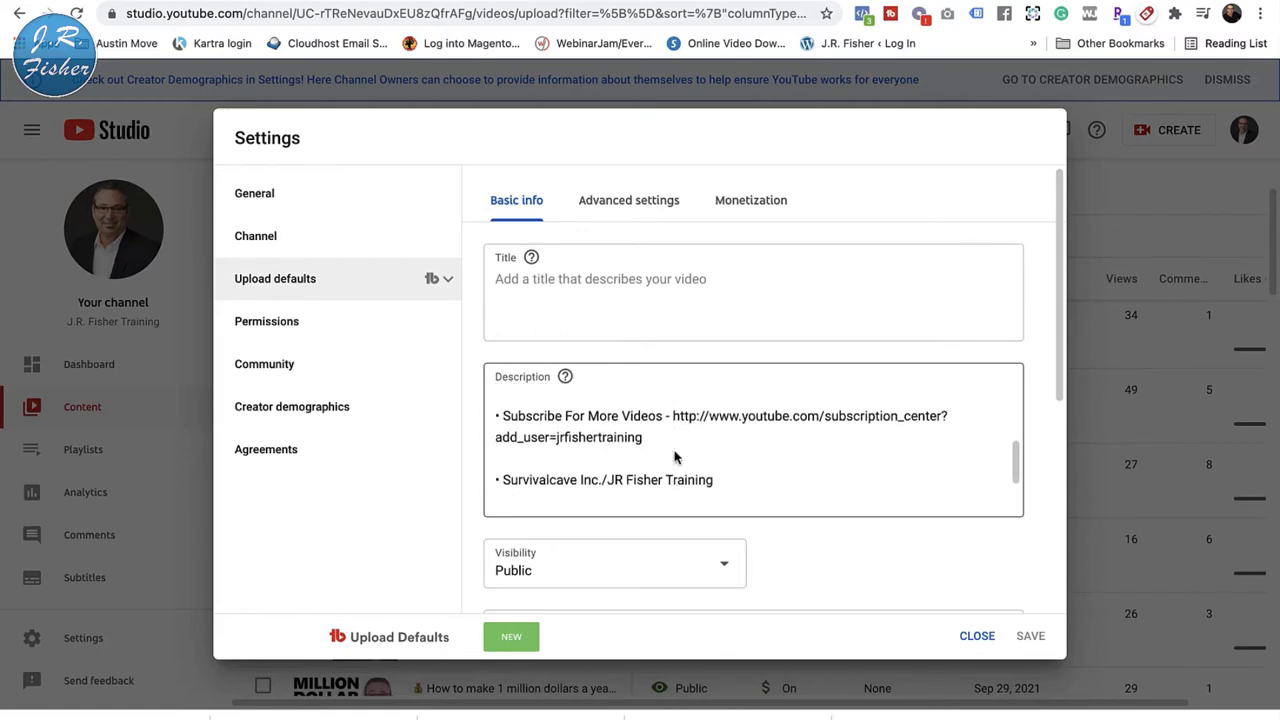
scroll(675, 457, "down", 1)
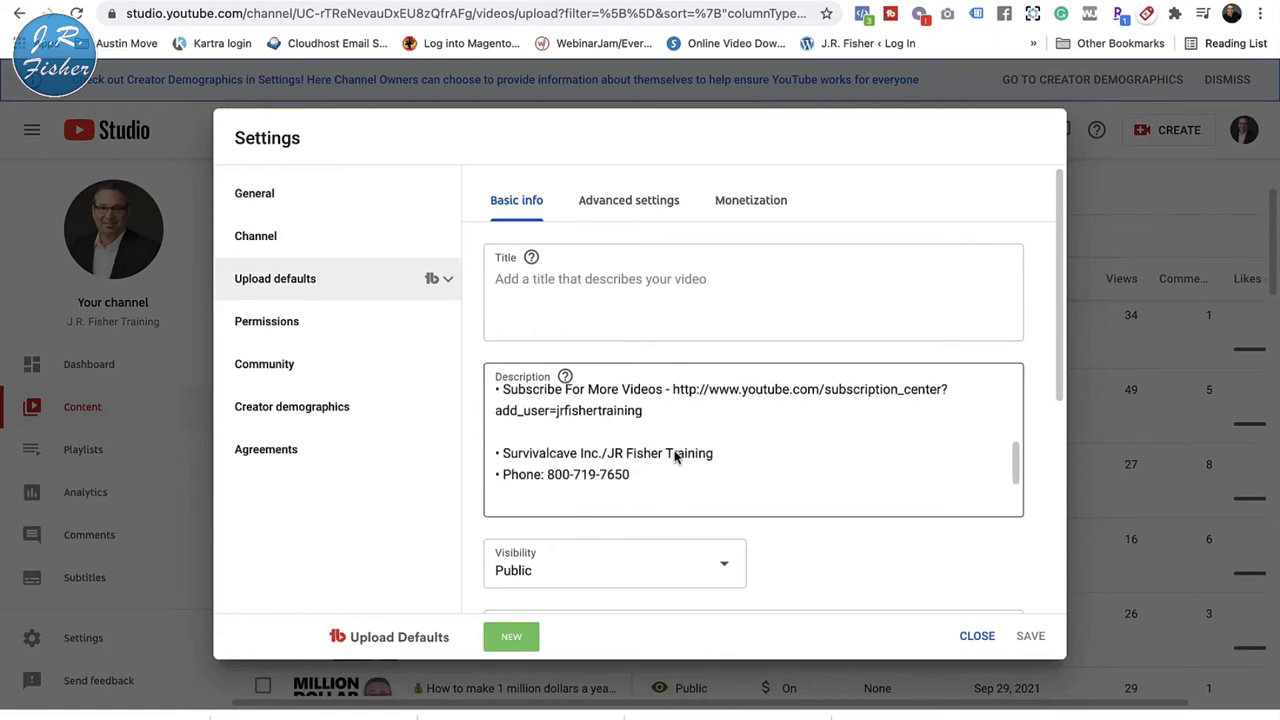
left_click(977, 636)
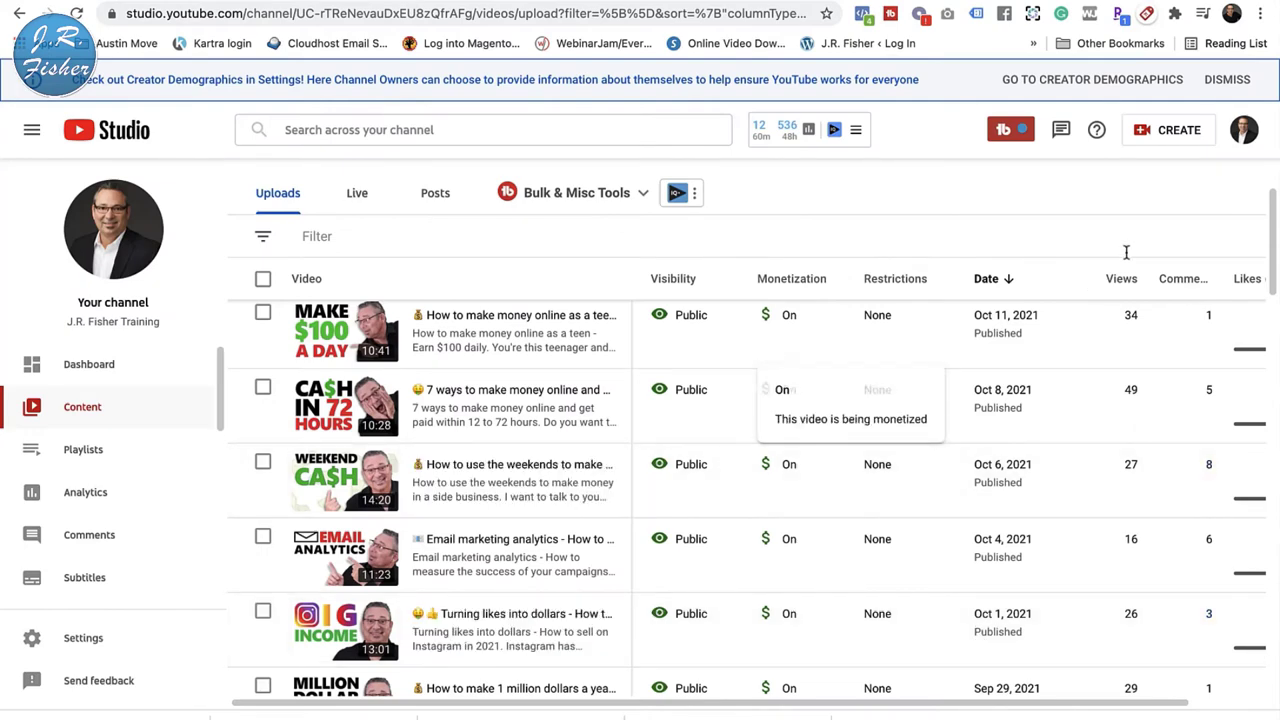
- Sort the uploaded videos by most views, then go to the Monetization page
left_click(1131, 285)
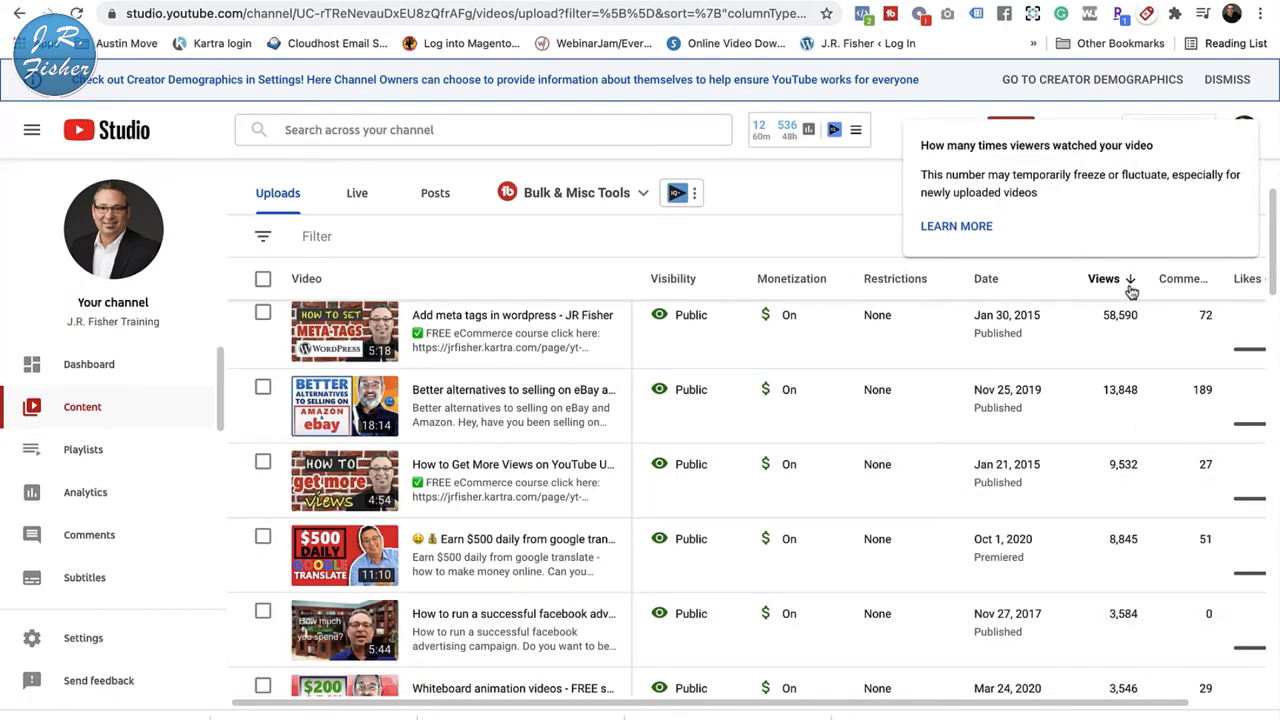
scroll(1103, 413, "up", 2)
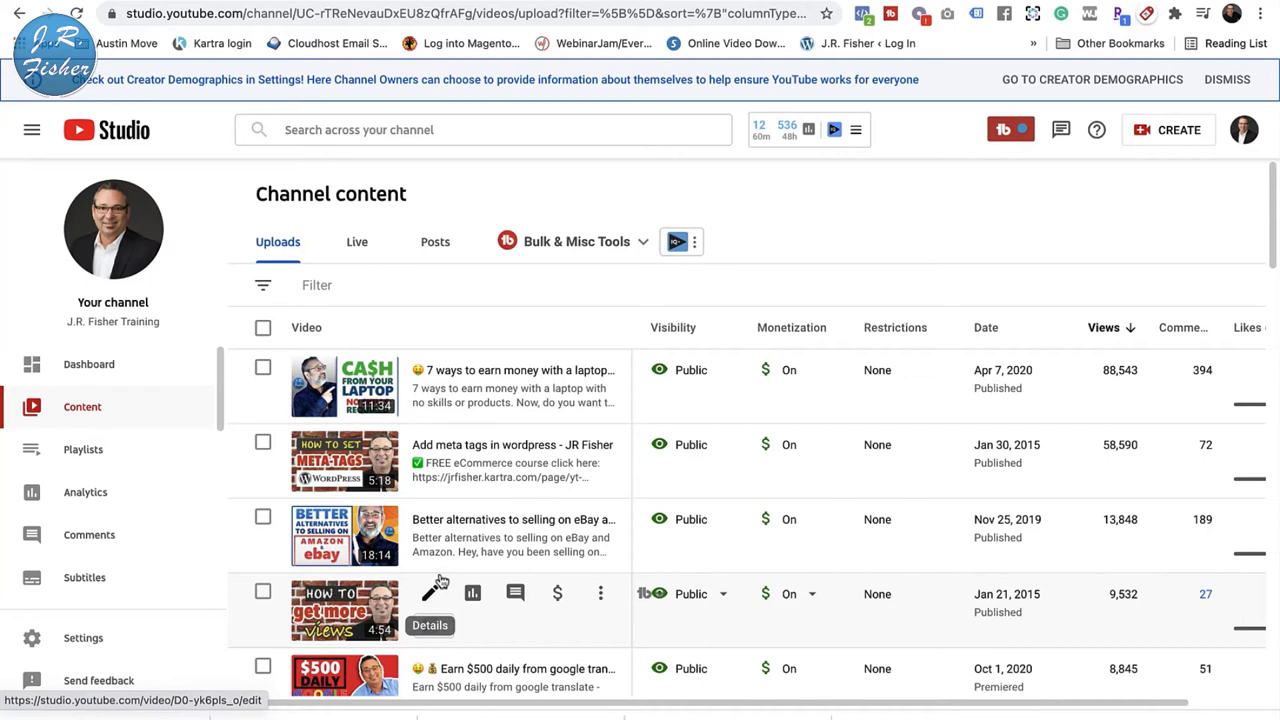
scroll(175, 484, "down", 2)
scroll(172, 482, "down", 4)
scroll(171, 480, "up", 2)
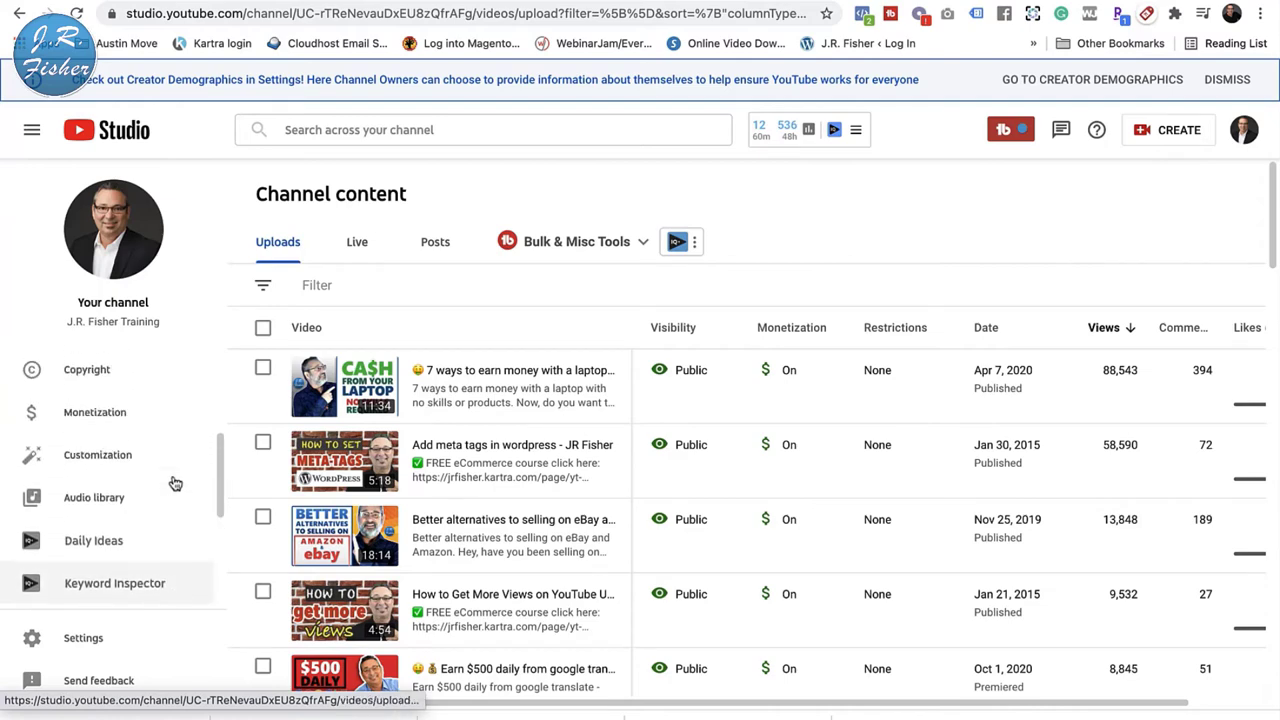
left_click(97, 413)
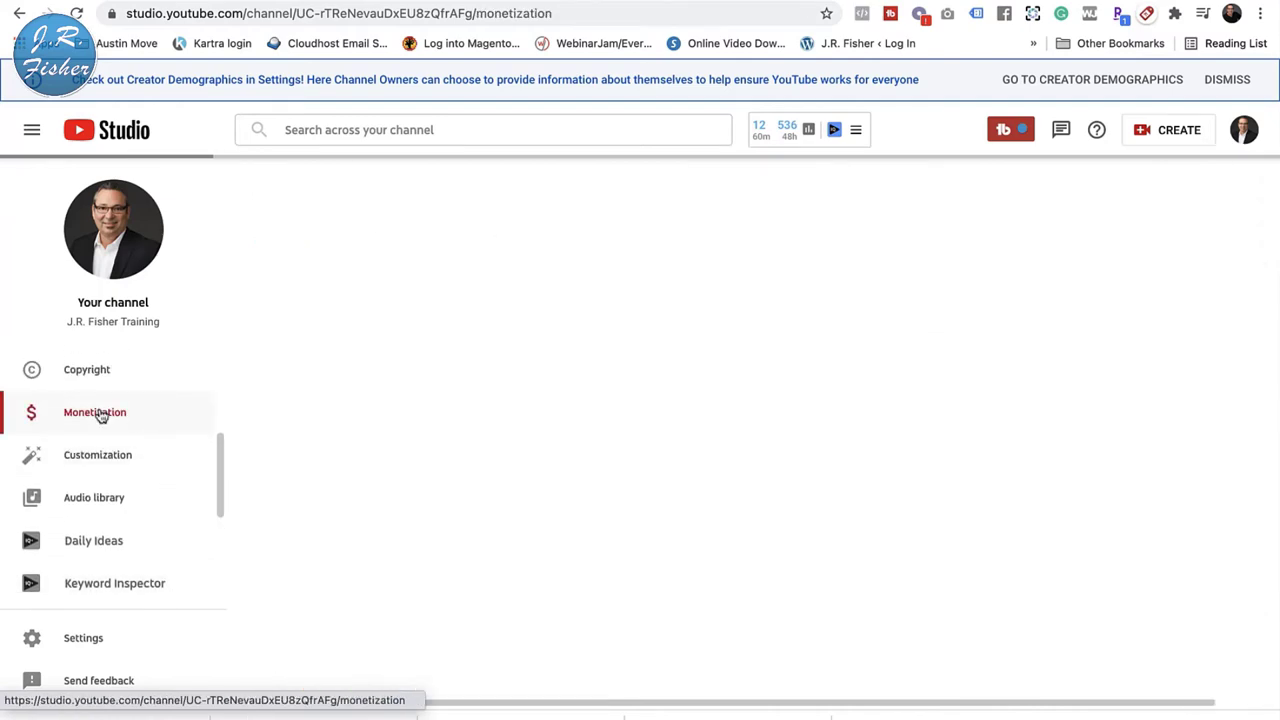
- Scroll the Monetization and Customization pages, then open the Audio library on Free music
scroll(690, 440, "down", 1)
scroll(731, 441, "down", 2)
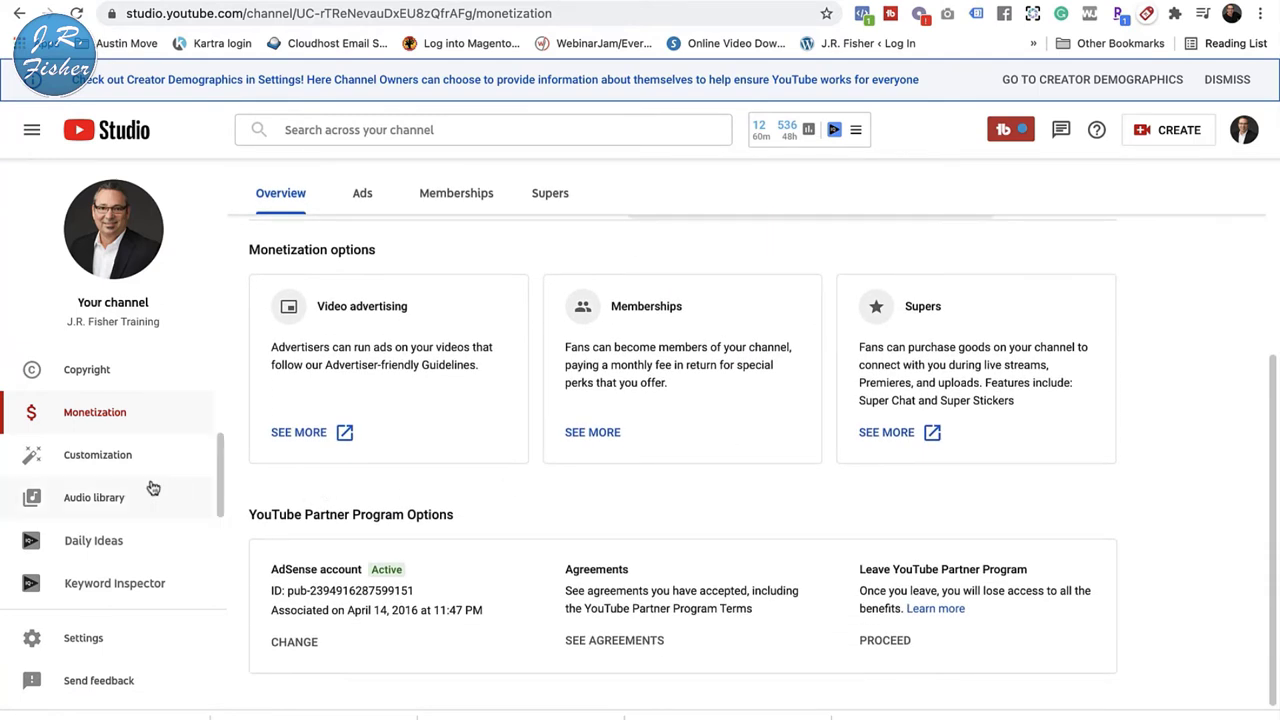
left_click(100, 456)
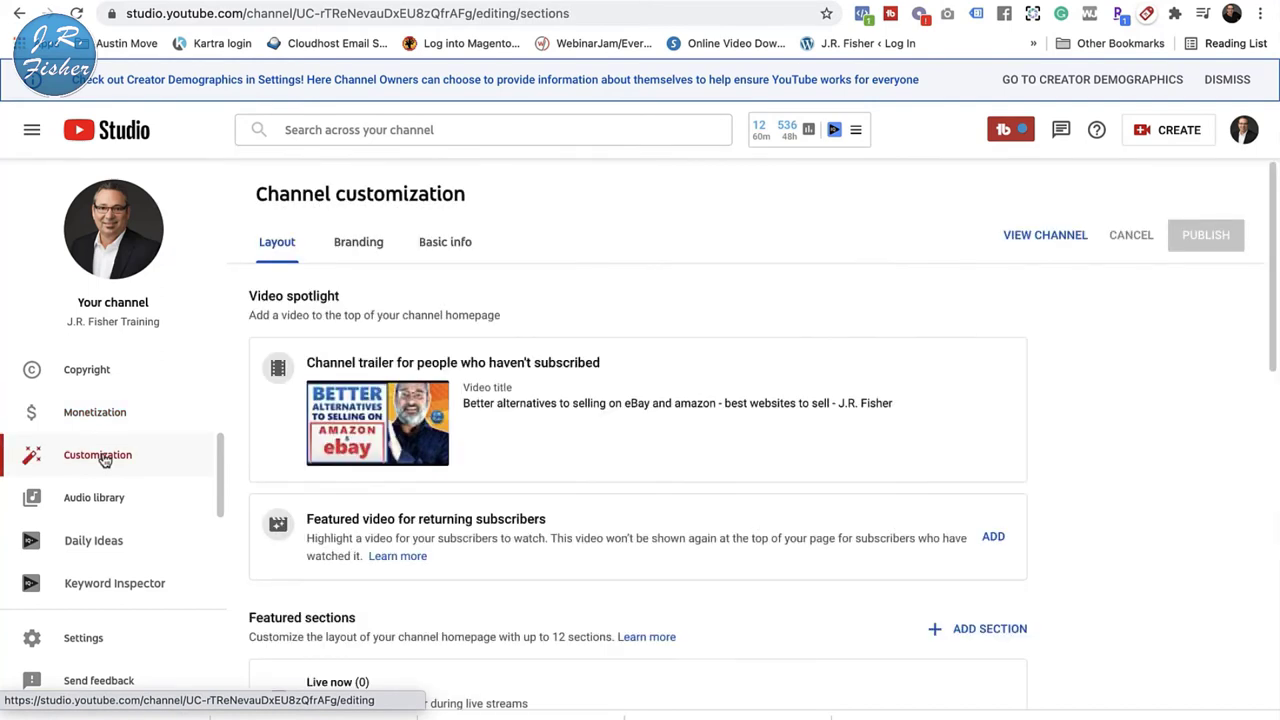
scroll(150, 483, "down", 1)
scroll(150, 483, "down", 2)
left_click(108, 385)
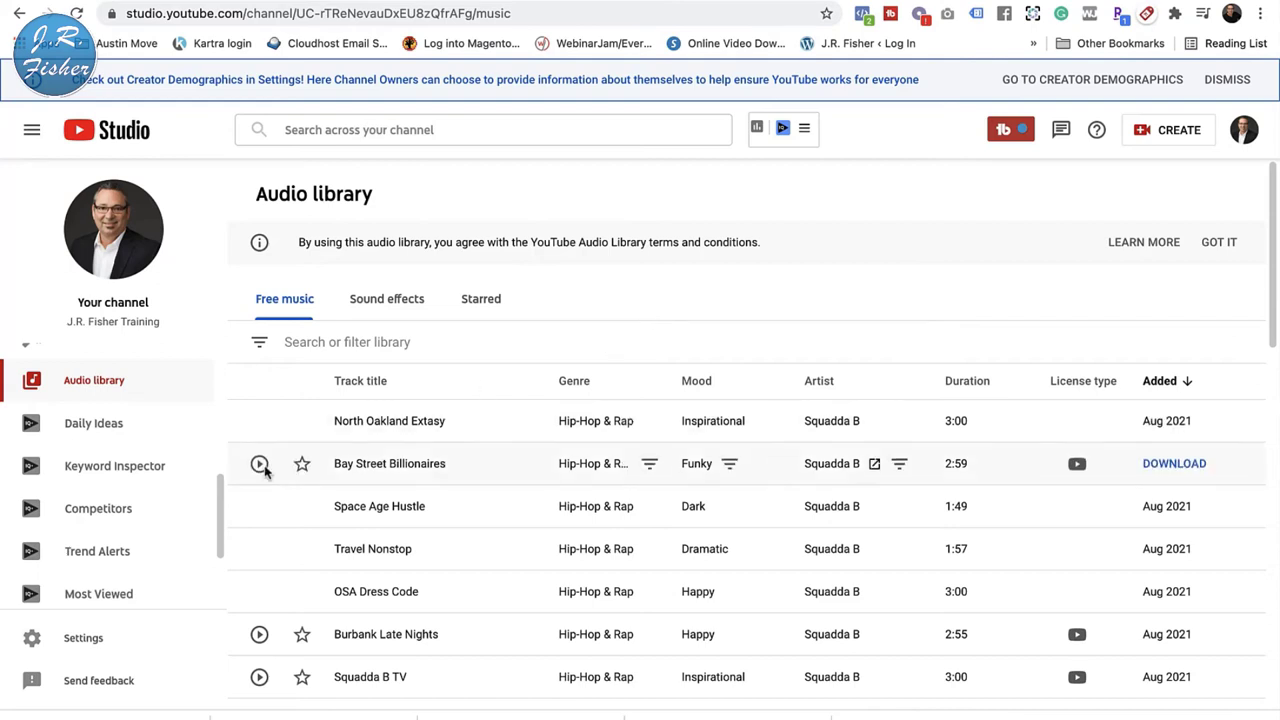
- Open and close the vidIQ Competitors panel, returning to the Free music track list
left_click(97, 512)
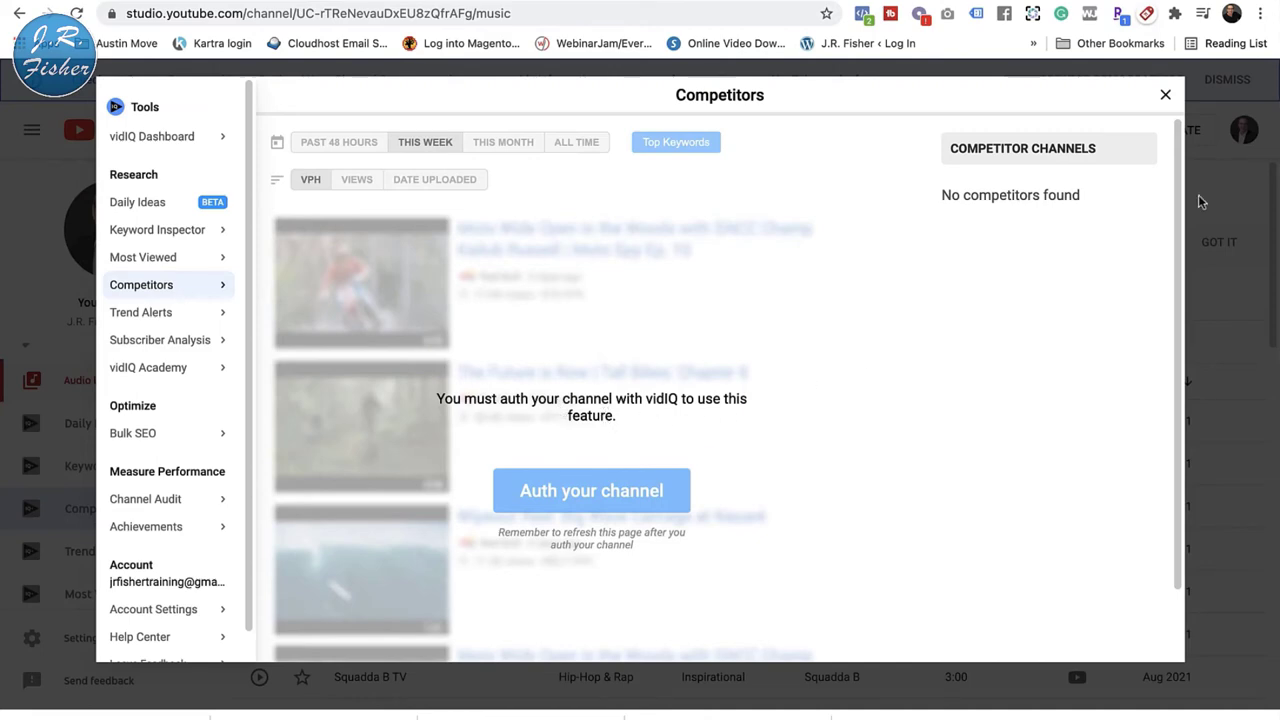
left_click(1165, 95)
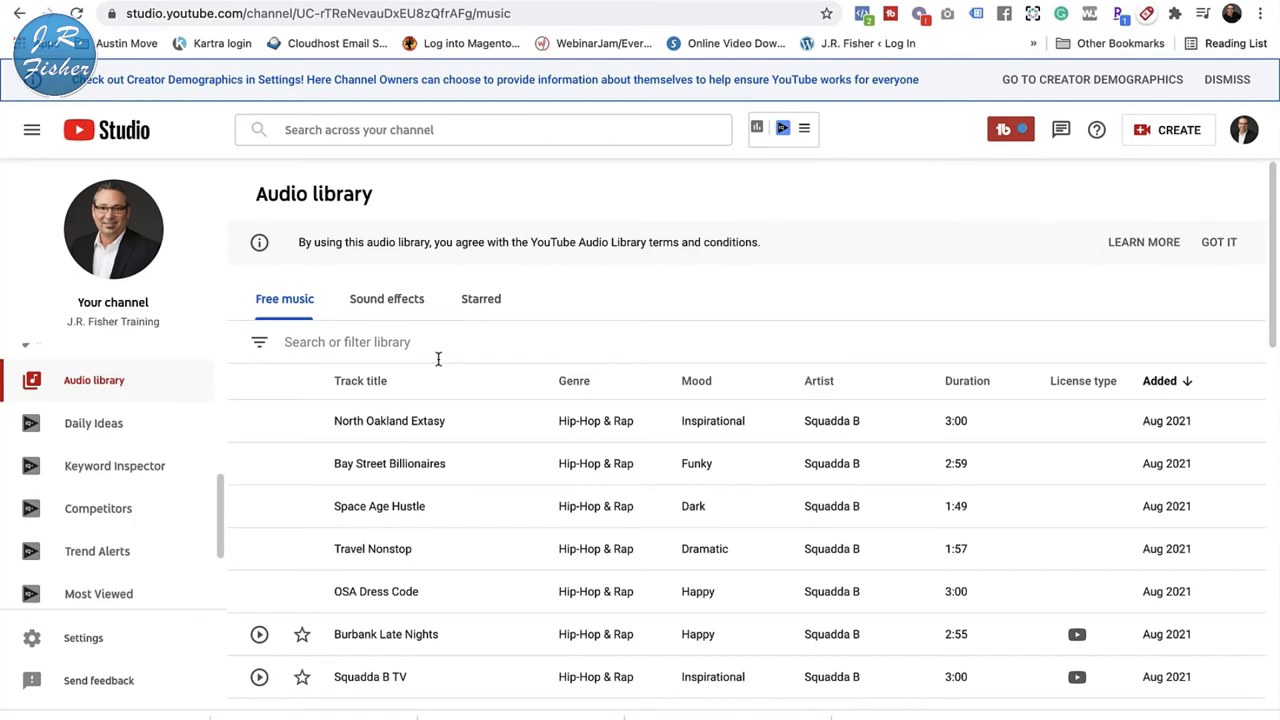
scroll(96, 530, "down", 3)
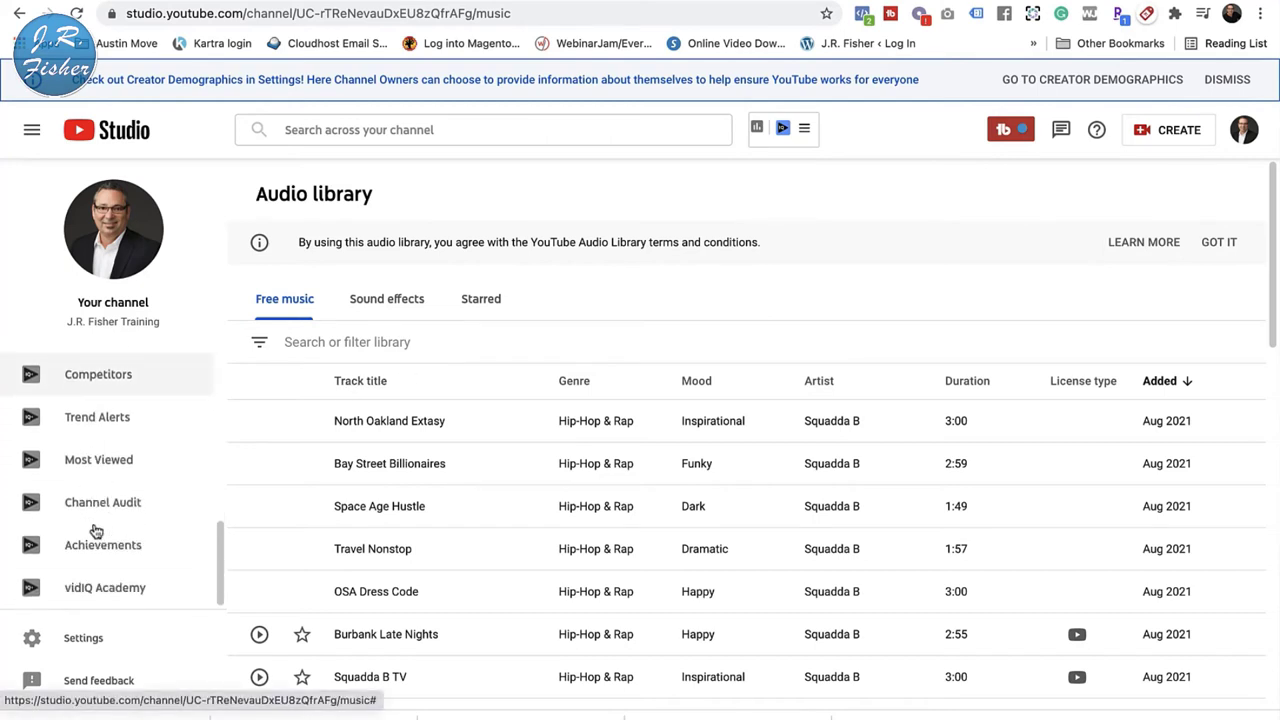